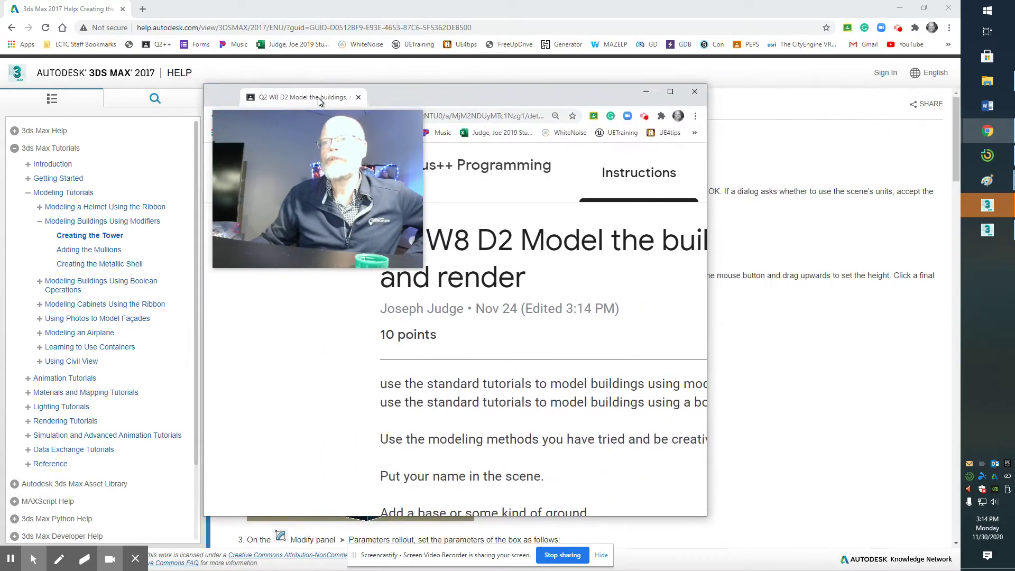
# Enlarge the Q2 W8 D2 assignment window and open the attached image TrumpTowerNYC.jpg
pyautogui.doubleClick(318, 97)
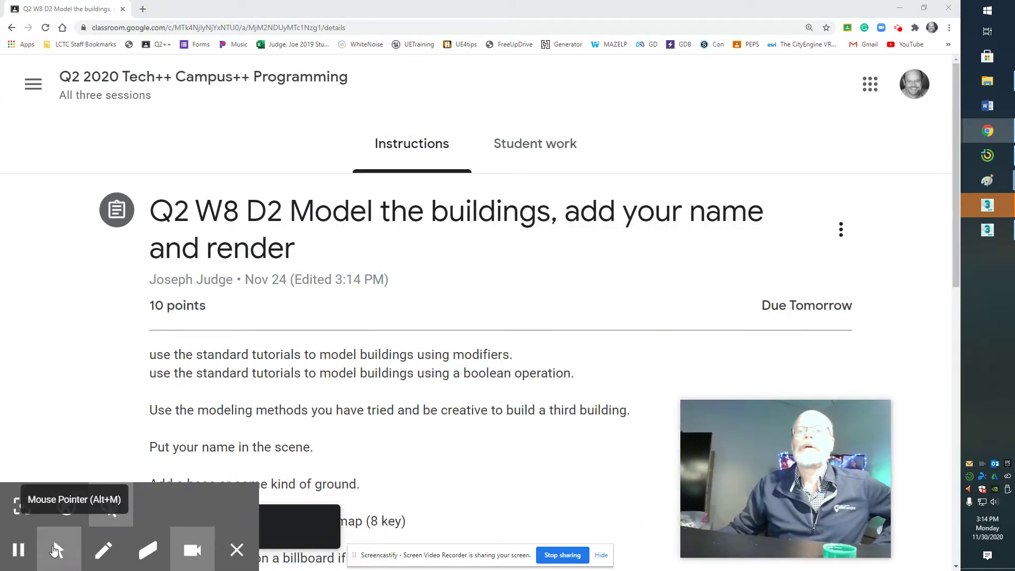
pyautogui.click(58, 549)
pyautogui.click(110, 505)
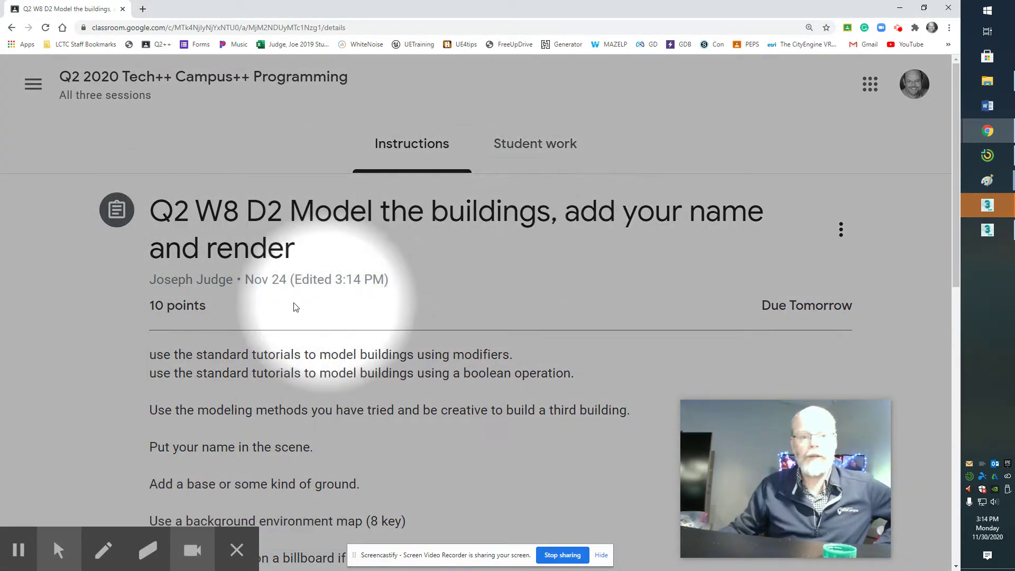
pyautogui.scroll(-10, 295, 351)
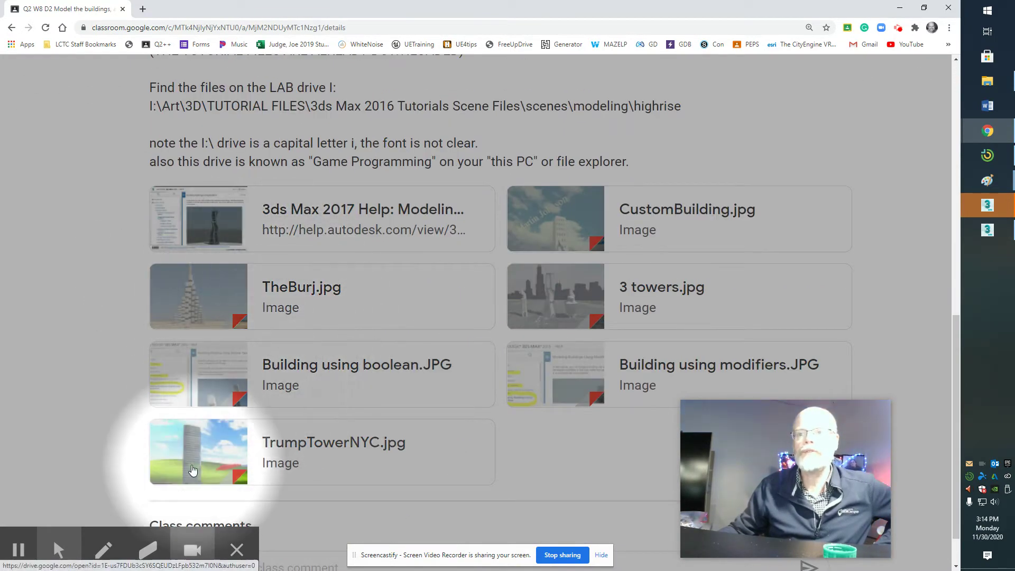
pyautogui.click(201, 457)
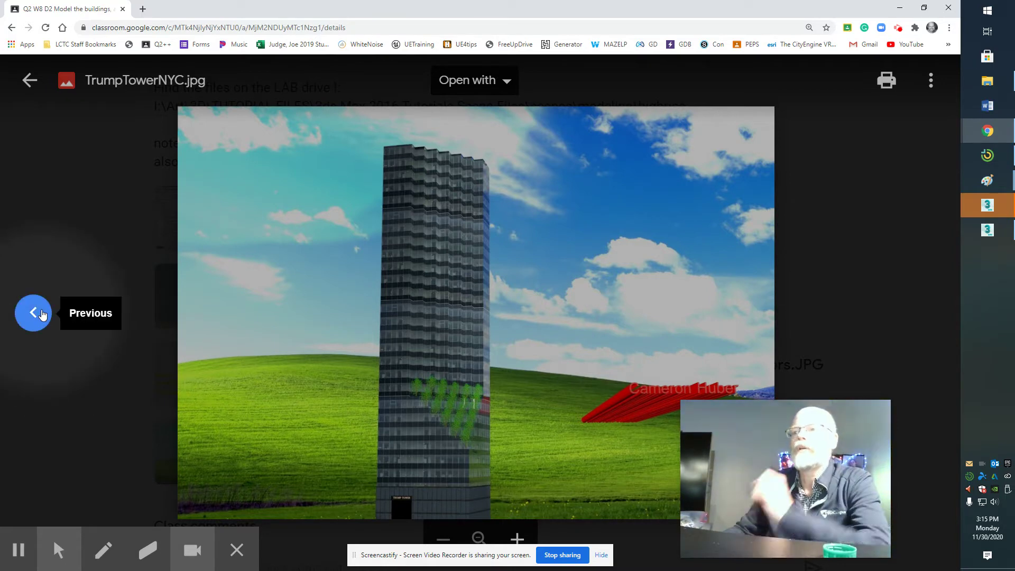
# View the other attached images back to CustomBuilding.jpg, including both tutorial screenshots, and return to the assignment
pyautogui.click(42, 314)
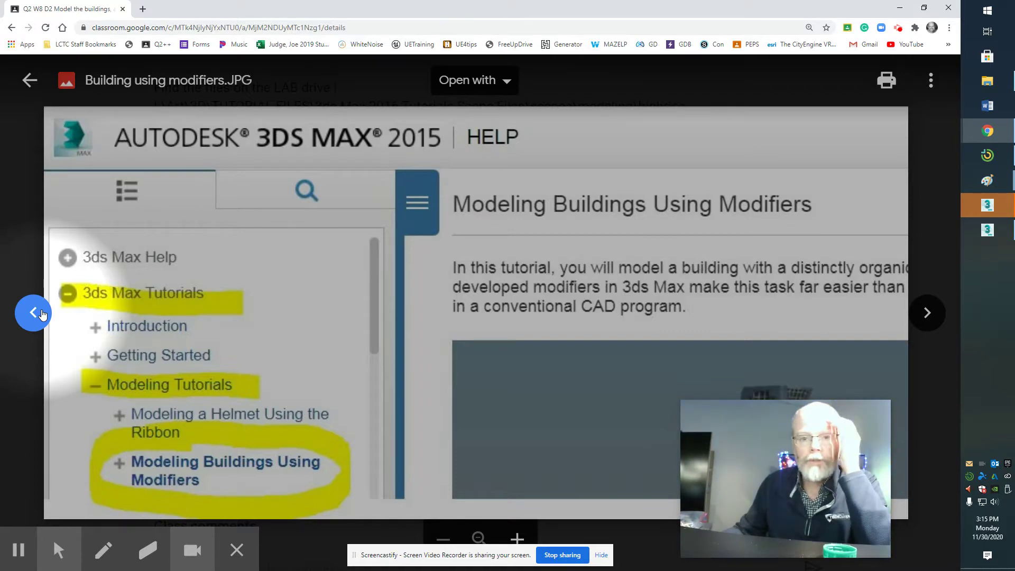
pyautogui.click(42, 314)
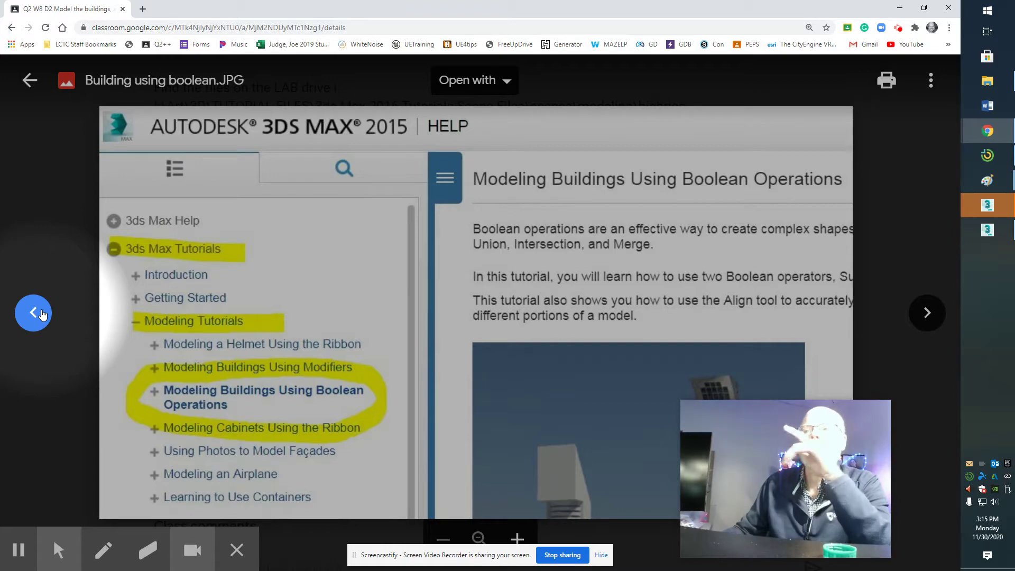
pyautogui.click(42, 314)
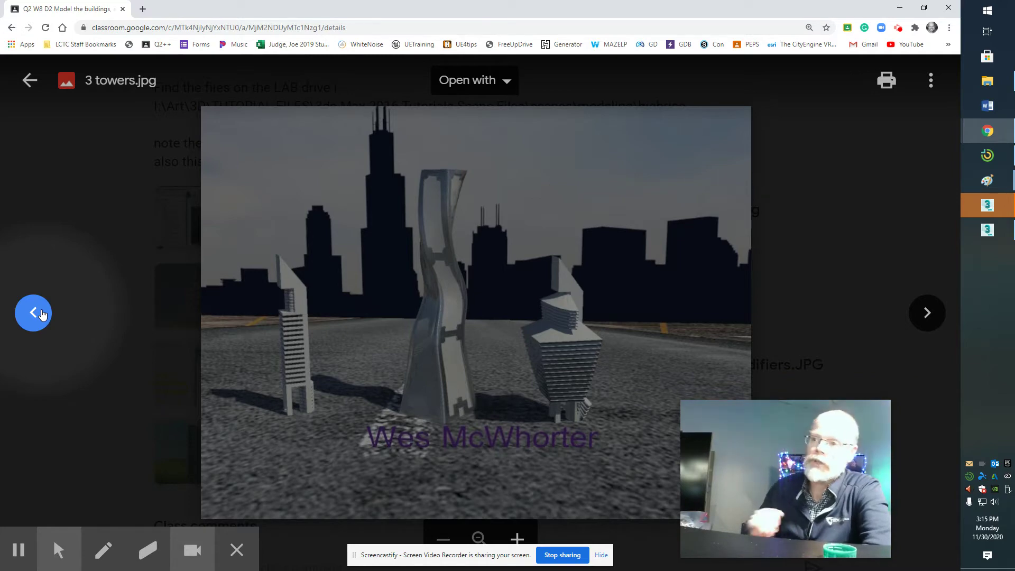
pyautogui.click(42, 314)
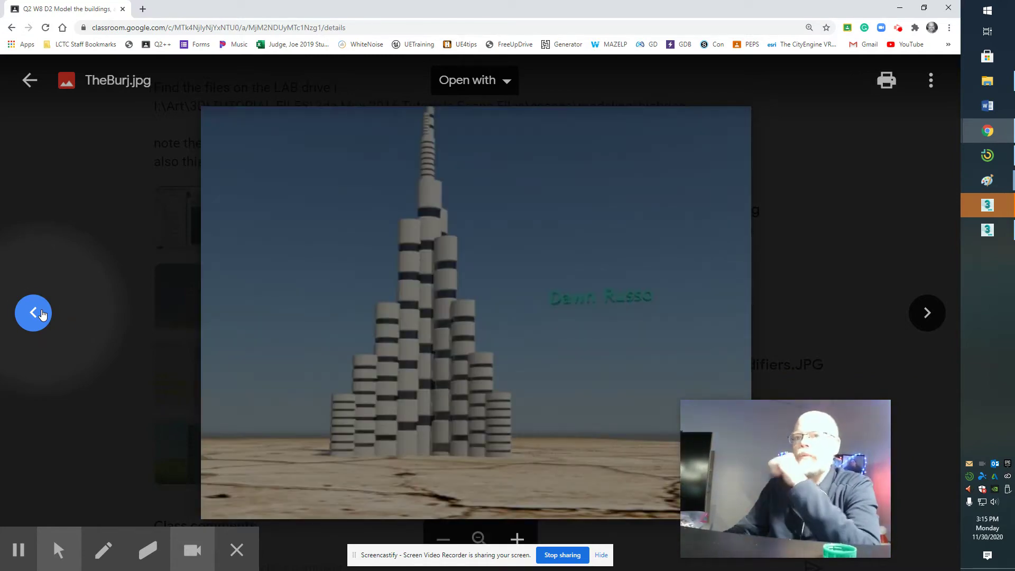
pyautogui.click(42, 314)
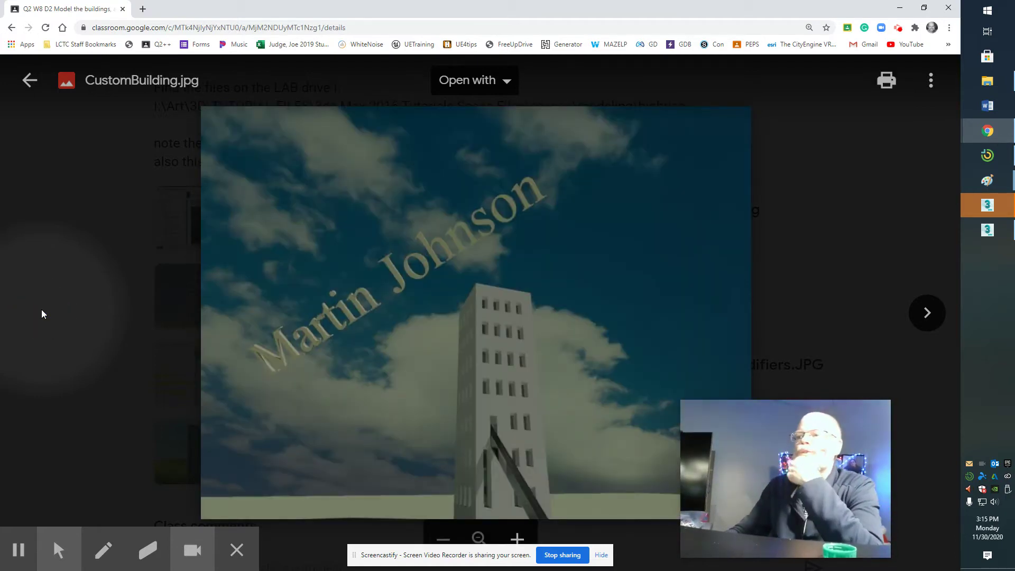
pyautogui.click(42, 314)
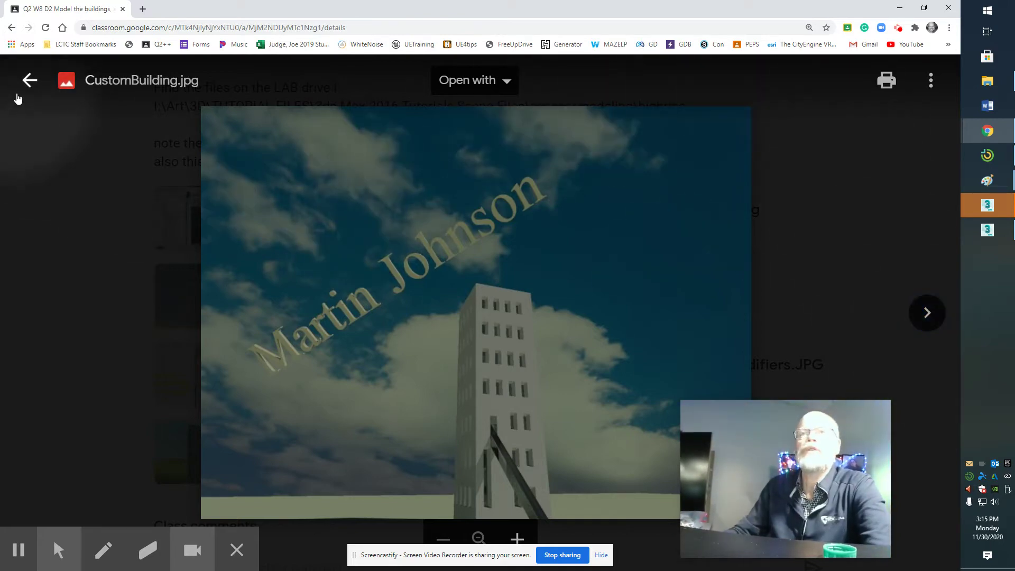
pyautogui.click(17, 99)
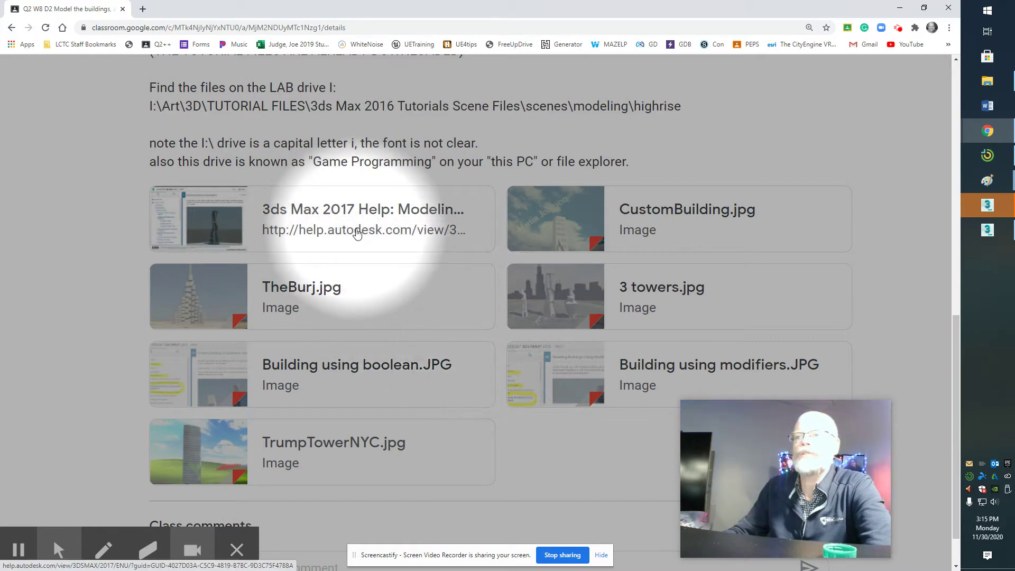
# Open the linked 3ds Max 2017 Help page on modeling buildings using modifiers and read its tutorial preparation section
pyautogui.click(354, 230)
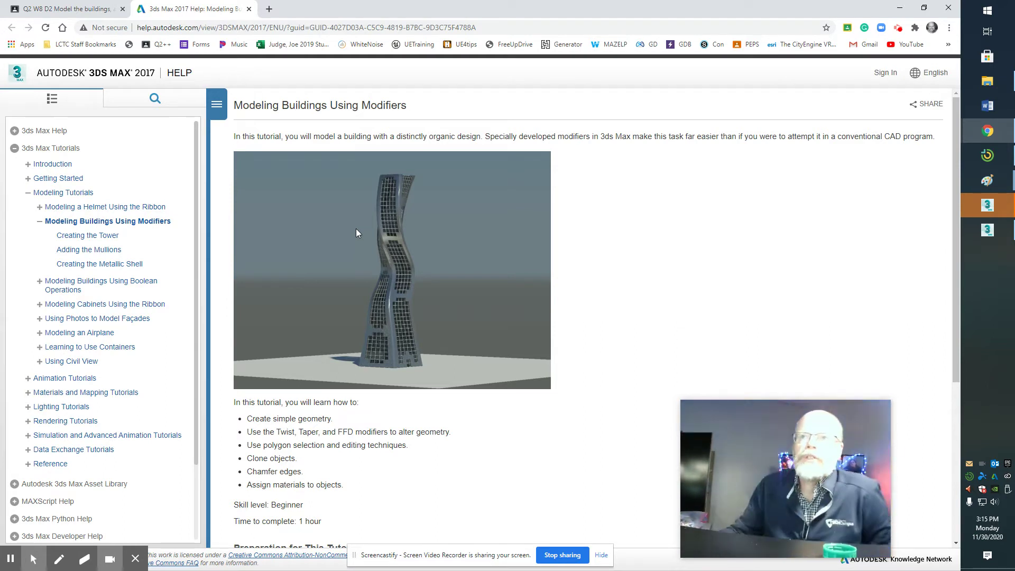
pyautogui.scroll(-3, 347, 284)
pyautogui.scroll(-1, 348, 284)
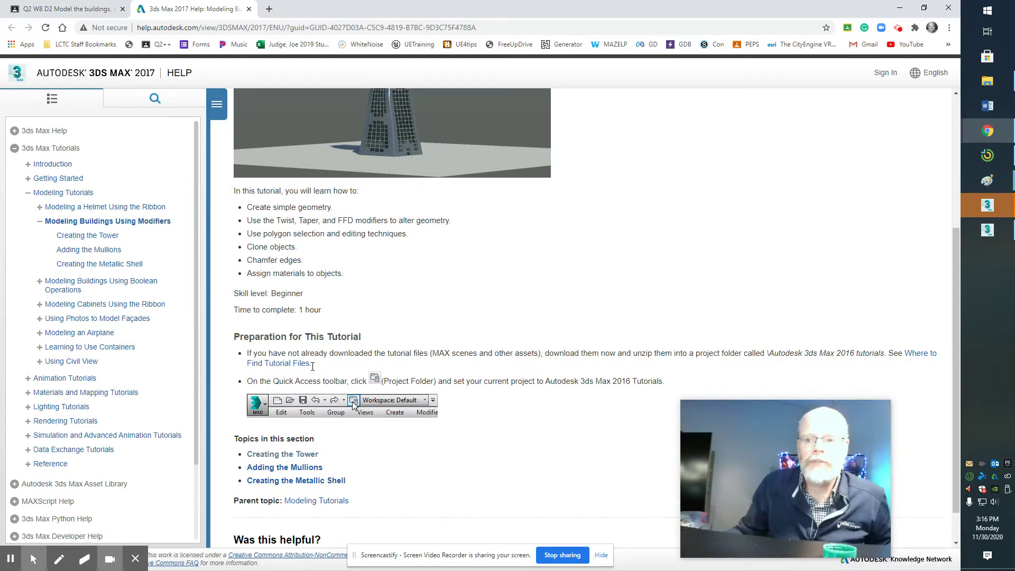
pyautogui.scroll(-1, 312, 365)
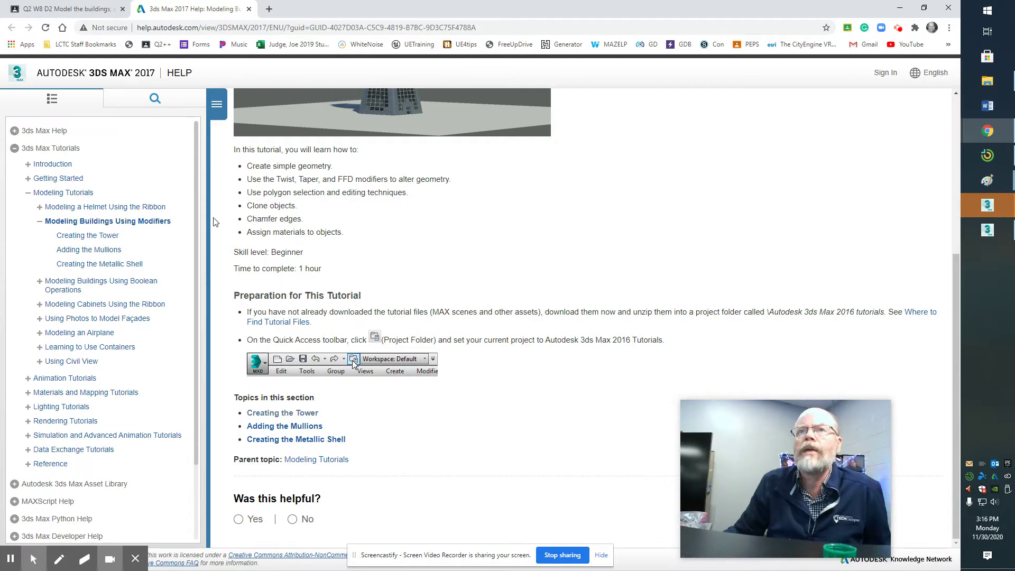
# Switch from the assignment to File Explorer, go up to the 3ds Max 2016 Tutorials Scene Files folder and check its full path
pyautogui.click(81, 10)
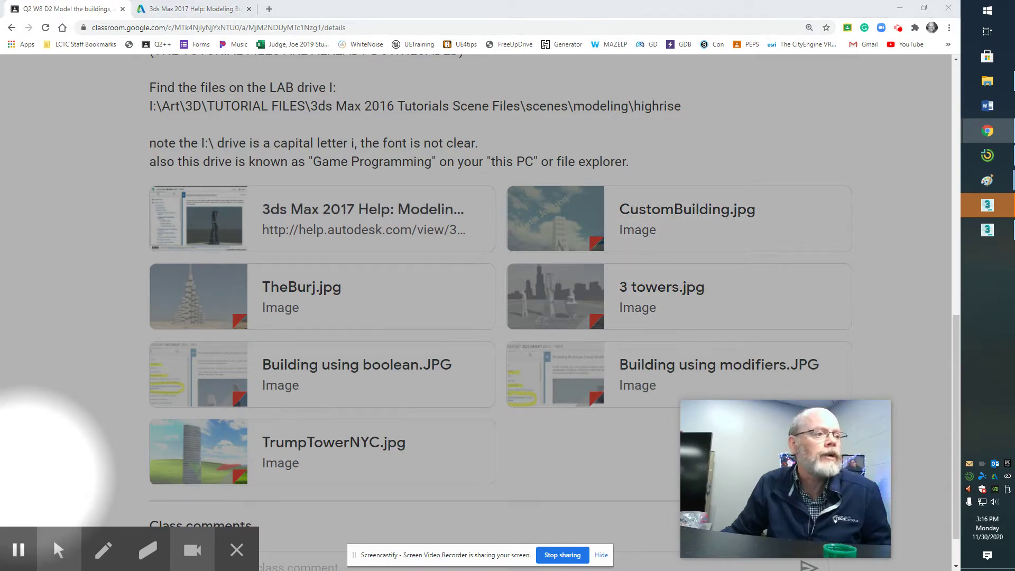
pyautogui.hotkey('alt', 'Tab')
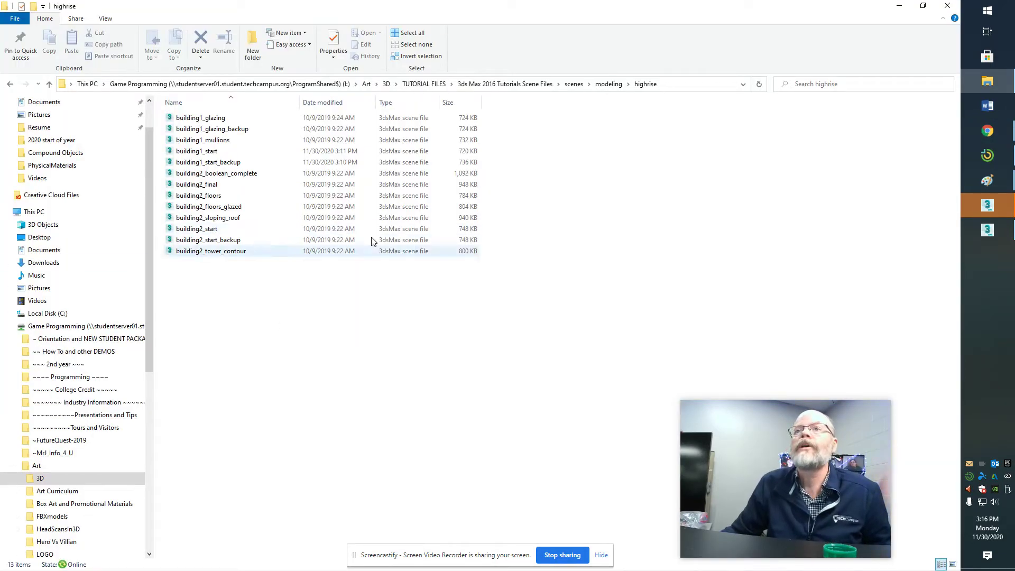
pyautogui.click(482, 88)
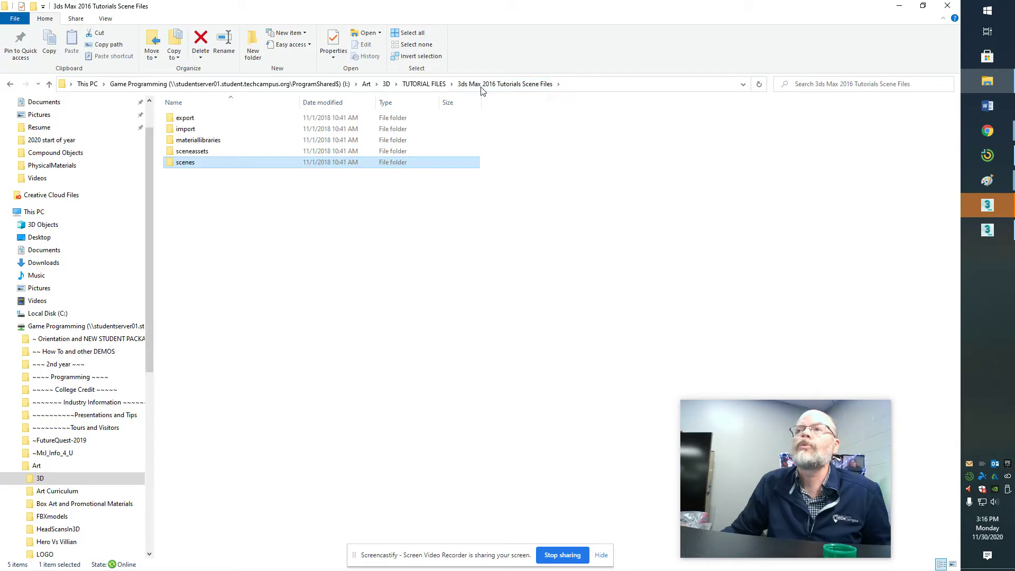
pyautogui.click(600, 84)
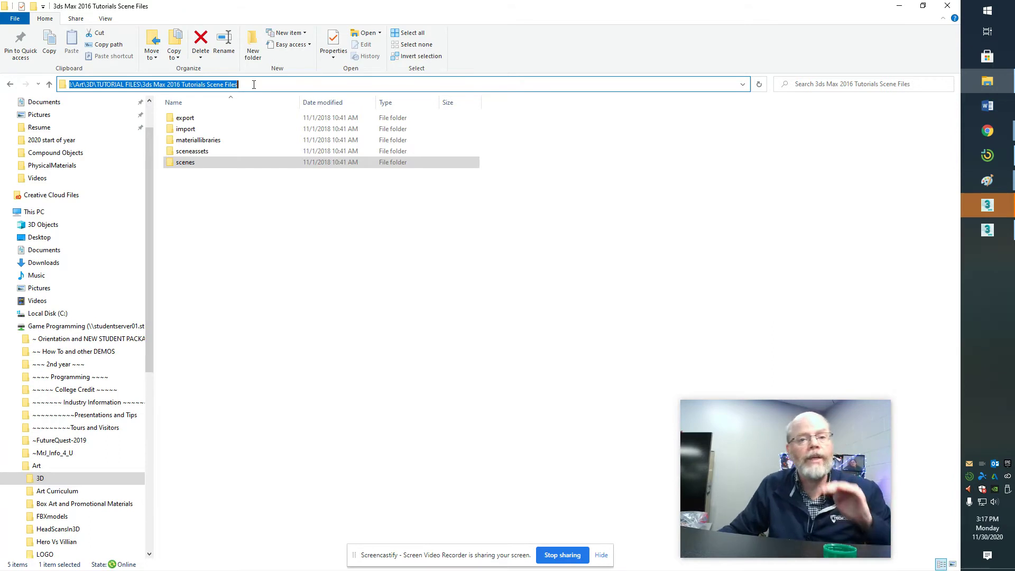
pyautogui.click(264, 197)
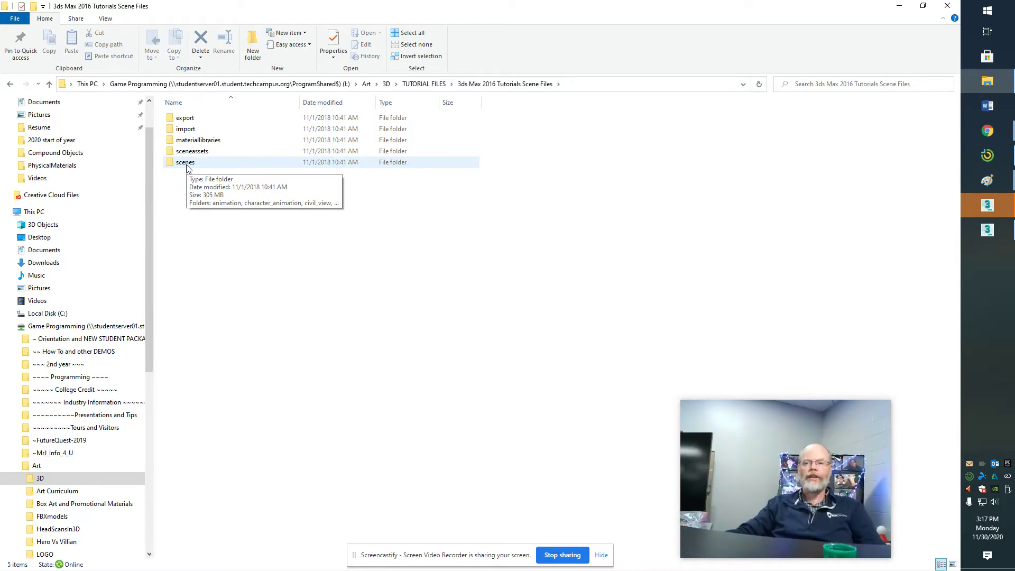
# Open the scenes\modeling\highrise folder, sort its files by date modified and select building1_start
pyautogui.doubleClick(189, 164)
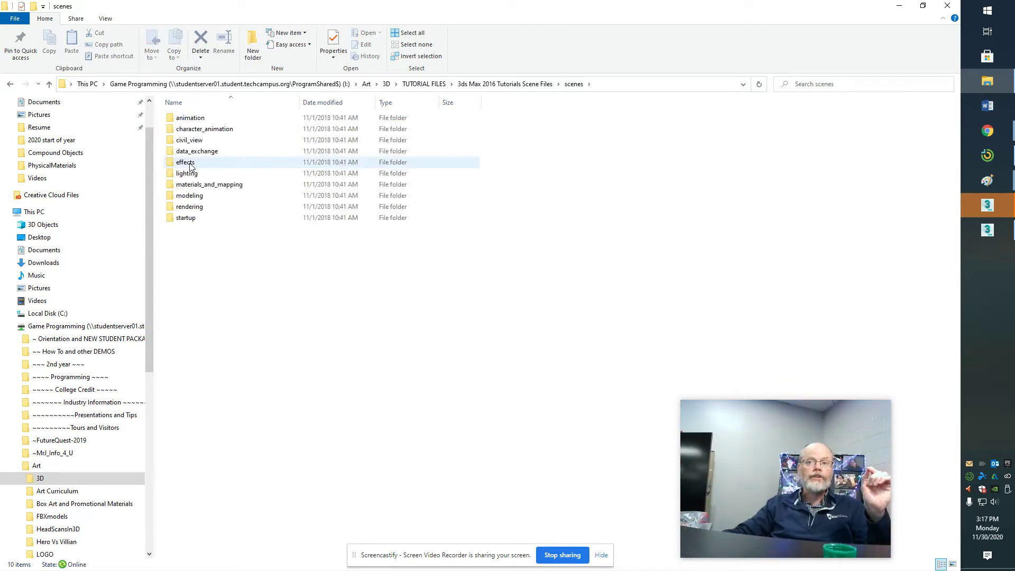
pyautogui.doubleClick(205, 196)
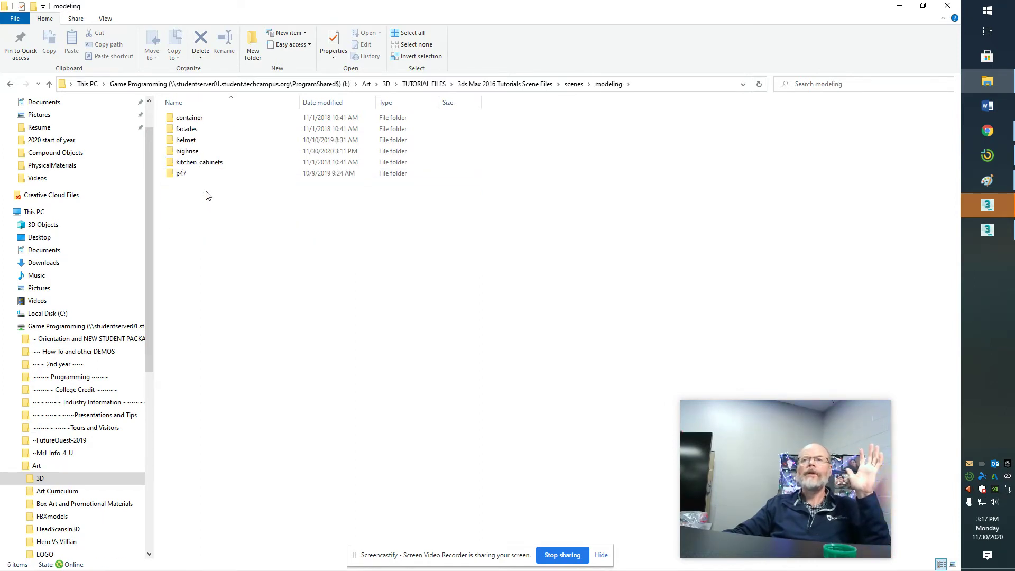
pyautogui.doubleClick(205, 151)
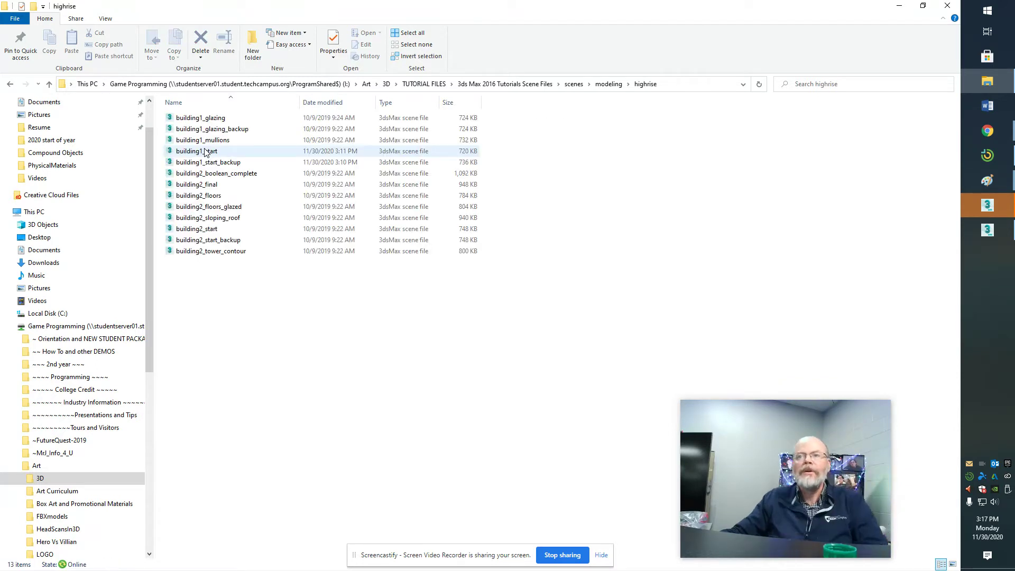
pyautogui.click(323, 103)
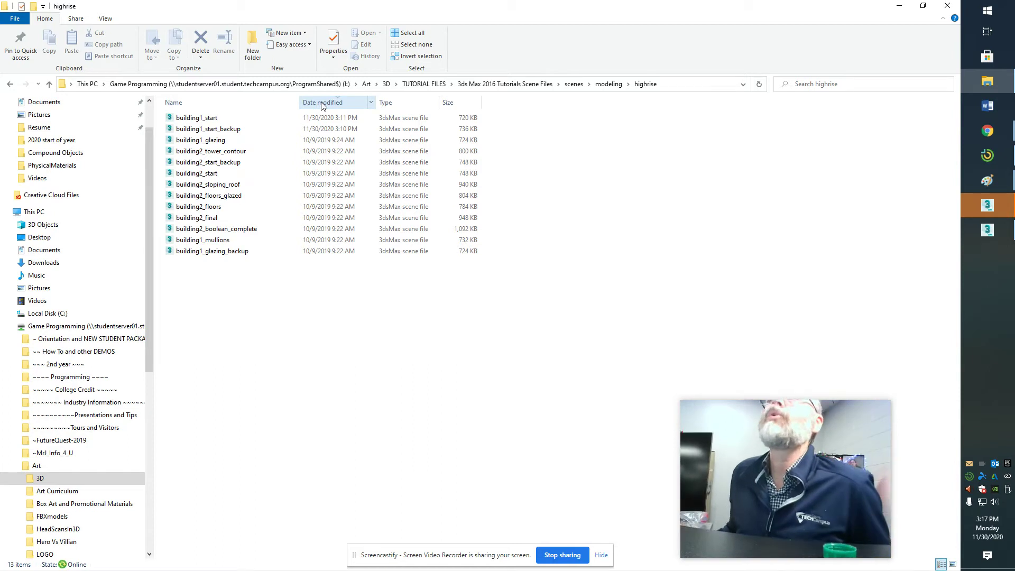
pyautogui.click(230, 119)
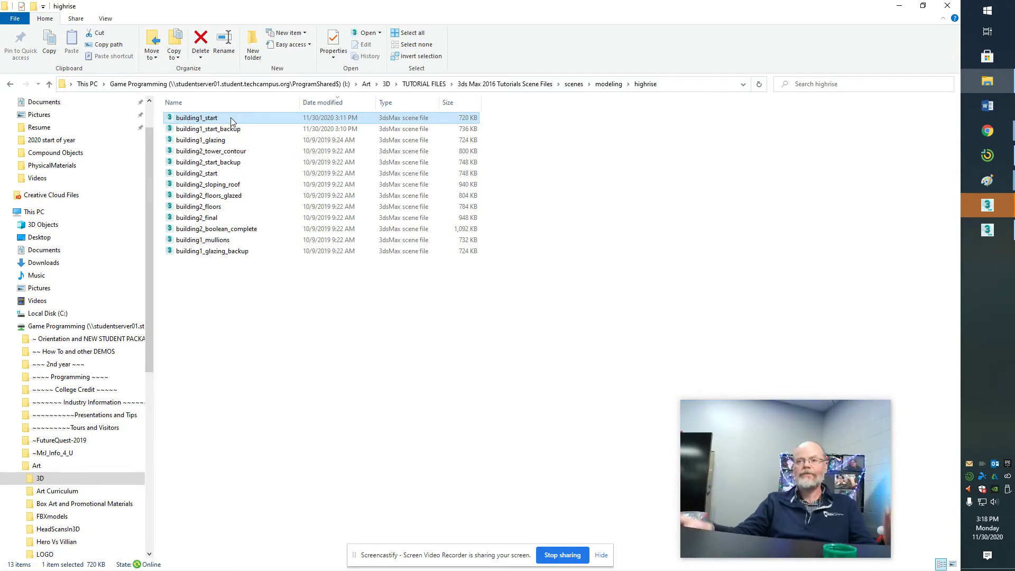
# Minimize the File Explorer and assignment windows to bring up the Creating the Tower help page
pyautogui.click(898, 6)
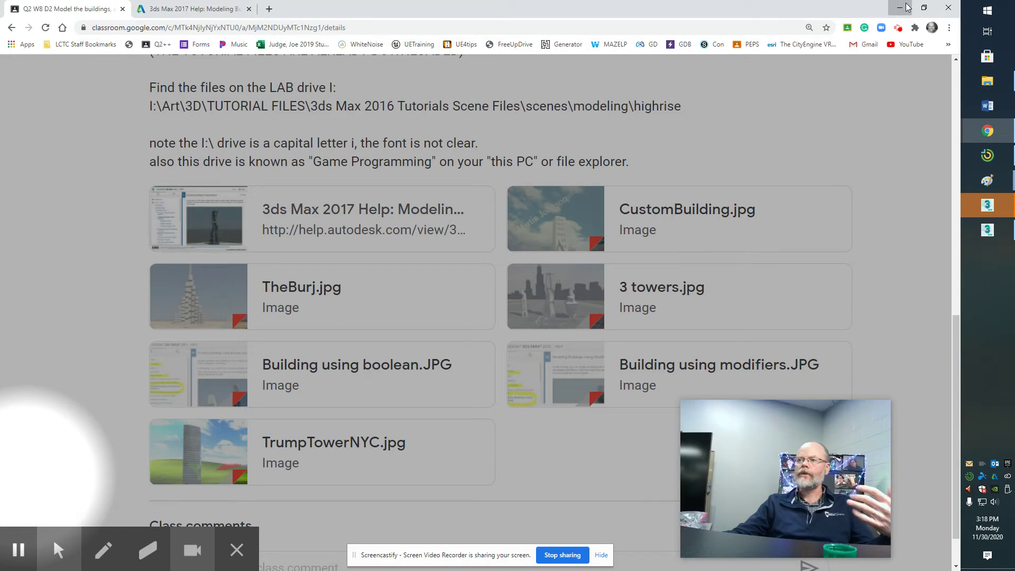
pyautogui.click(899, 8)
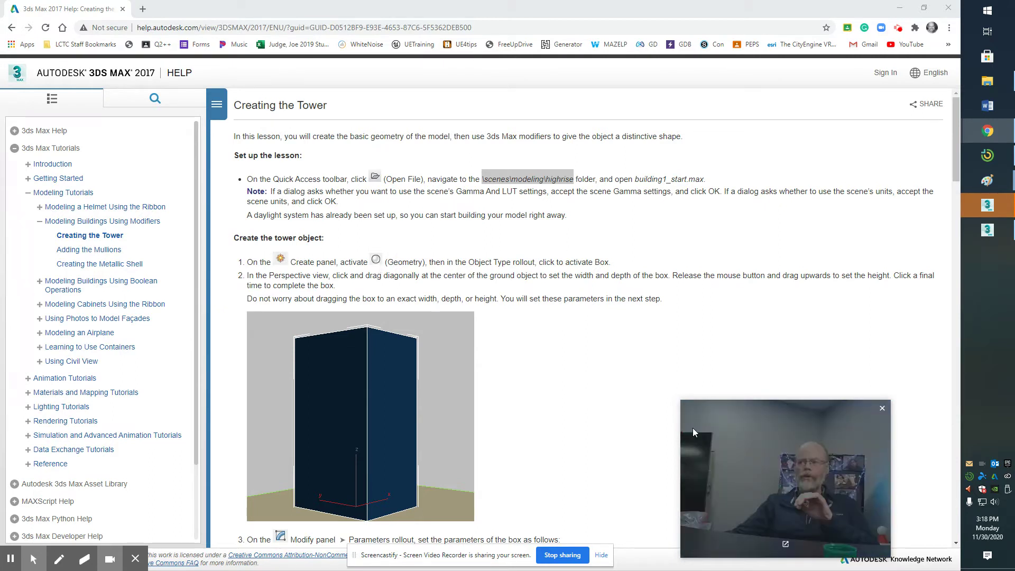
pyautogui.moveTo(692, 427); pyautogui.dragTo(444, 363)
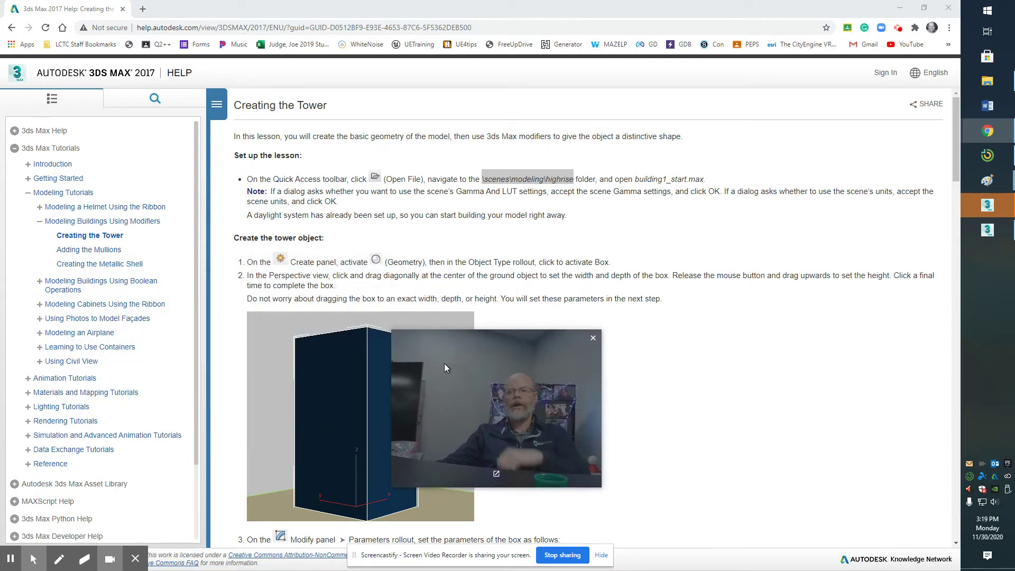
# Switch to 3ds Max and draw a box on the ground in the Perspective view, about 201 m long, 98 m wide and 275 m high
pyautogui.click(979, 235)
pyautogui.moveTo(573, 382); pyautogui.dragTo(826, 150)
pyautogui.click(856, 80)
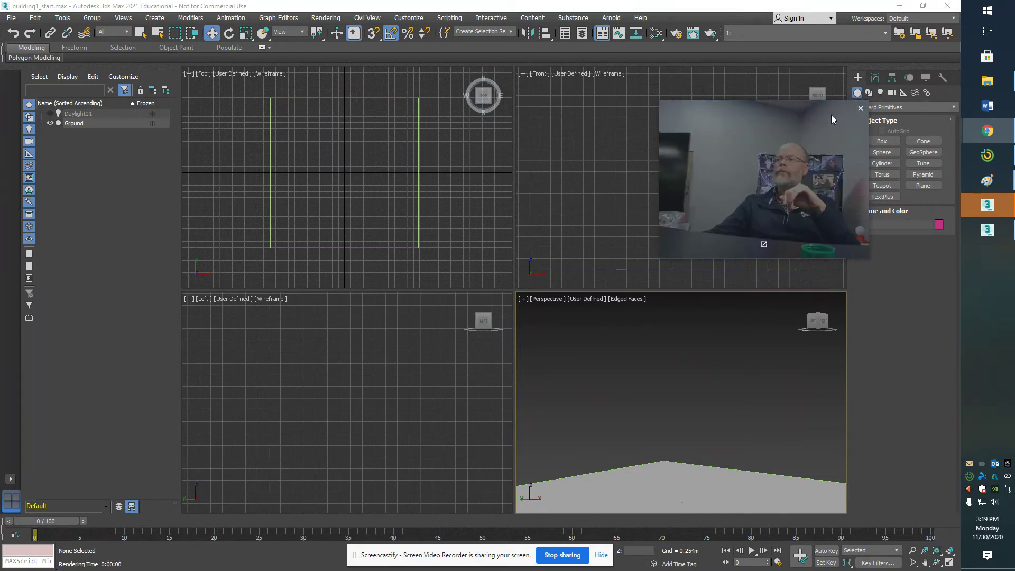
pyautogui.click(882, 141)
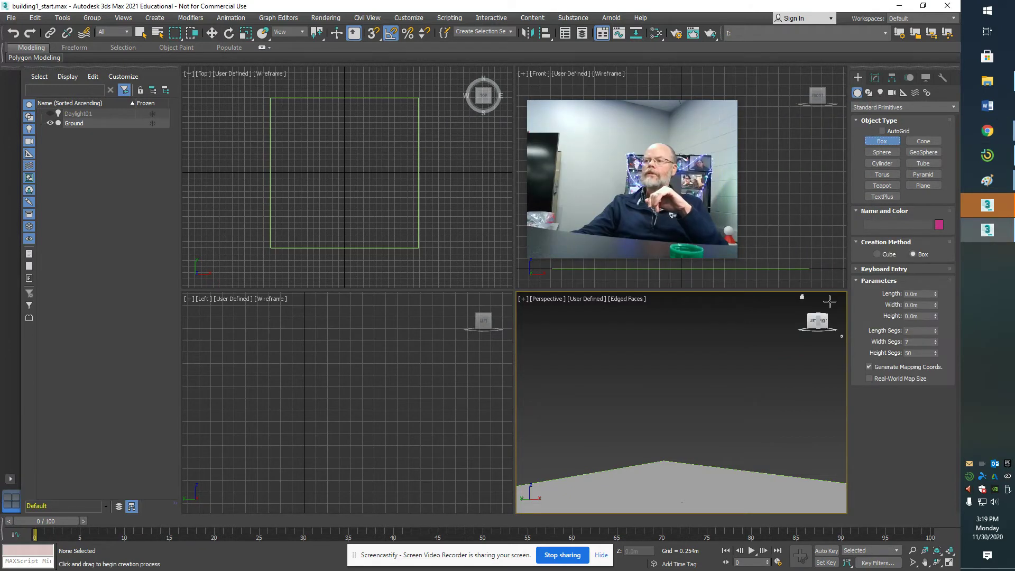
pyautogui.moveTo(653, 497); pyautogui.dragTo(774, 491)
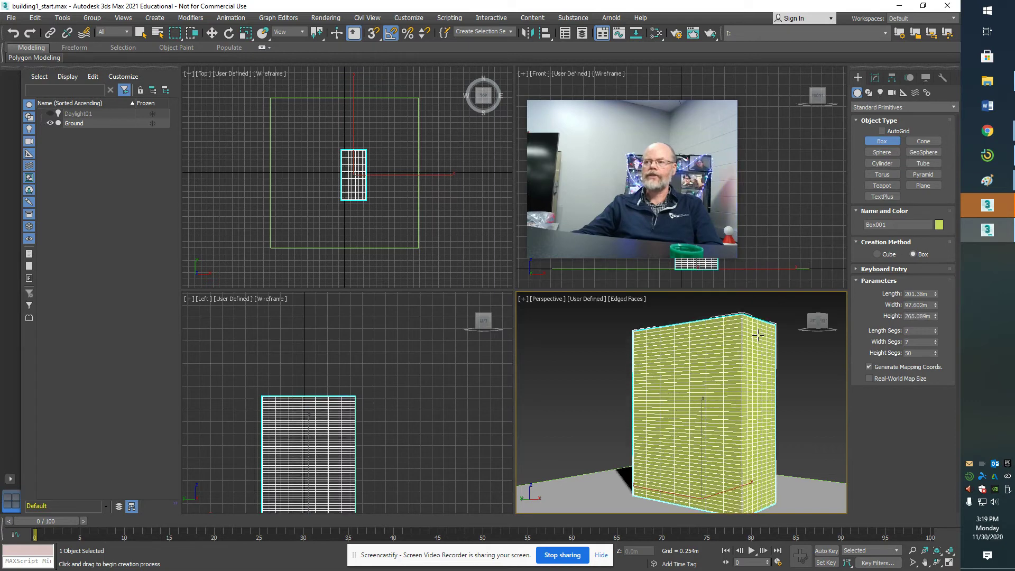
pyautogui.click(773, 336)
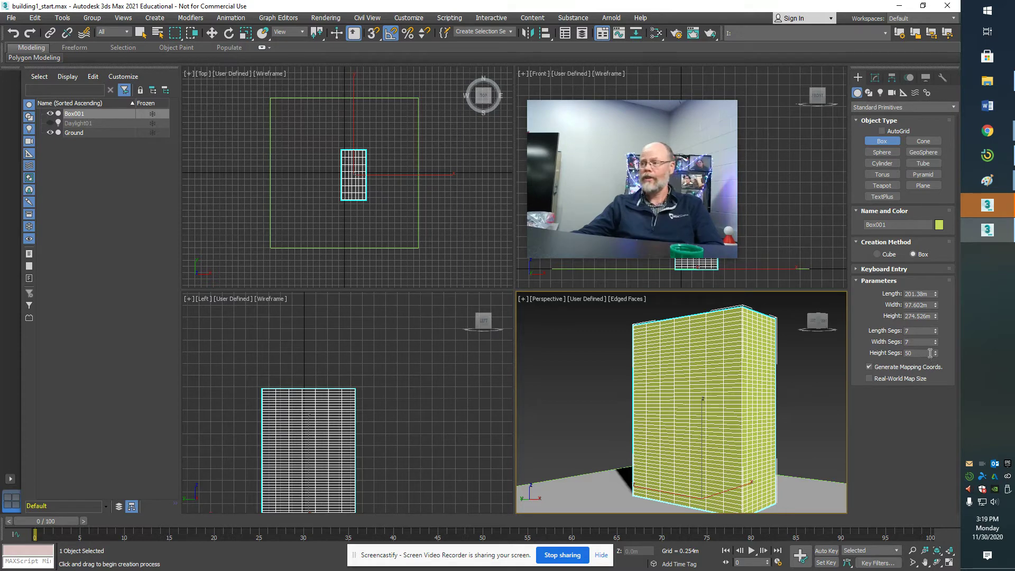
# Reset the box's height, width and length segments to 1 each
pyautogui.rightClick(935, 353)
pyautogui.rightClick(936, 341)
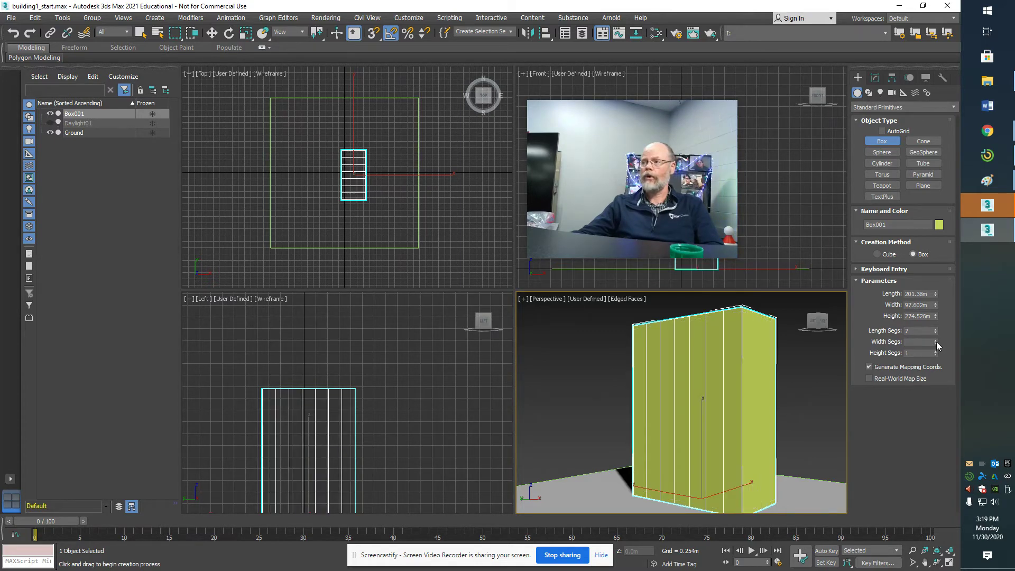
pyautogui.rightClick(935, 331)
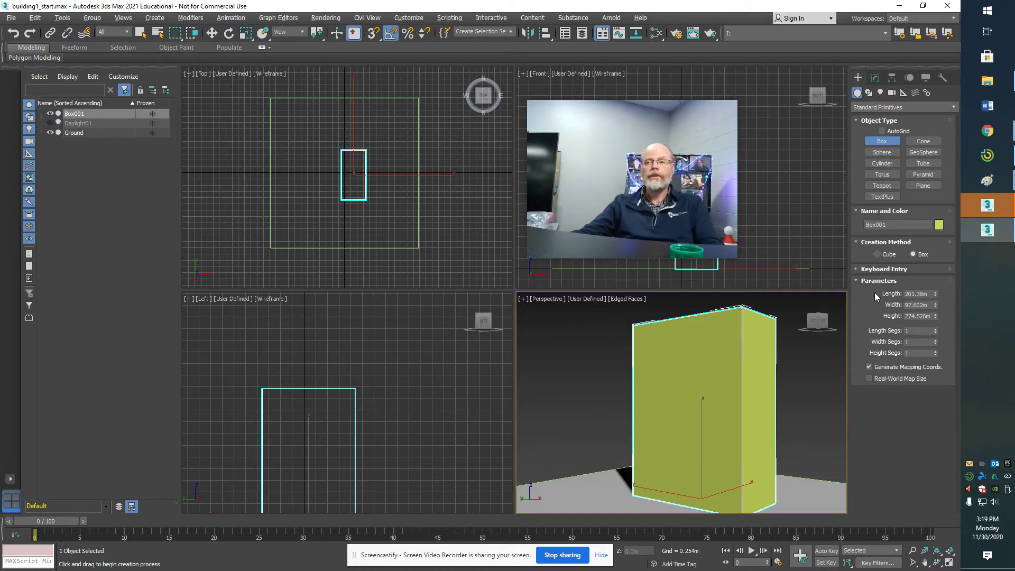
# Switch to the Creating the Tower help page and read the tower's box dimensions, segment values and object name
pyautogui.hotkey('alt', 'Tab')
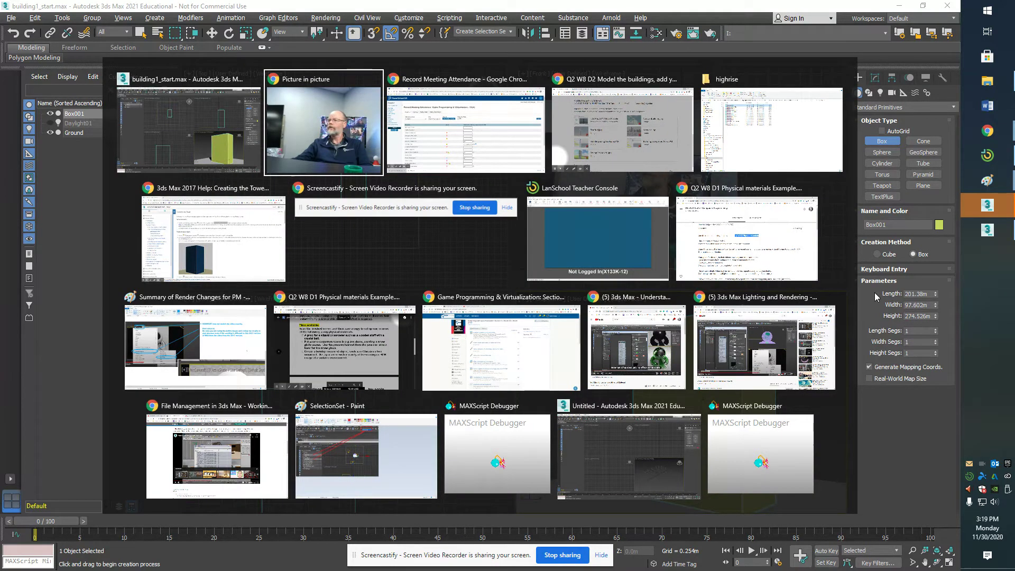
pyautogui.hotkey('alt', 'Tab')
pyautogui.hotkey('alt', 'Tab')
pyautogui.hotkey('alt', 'Tab')
pyautogui.hotkey('alt', 'Tab')
pyautogui.hotkey('alt', 'Tab')
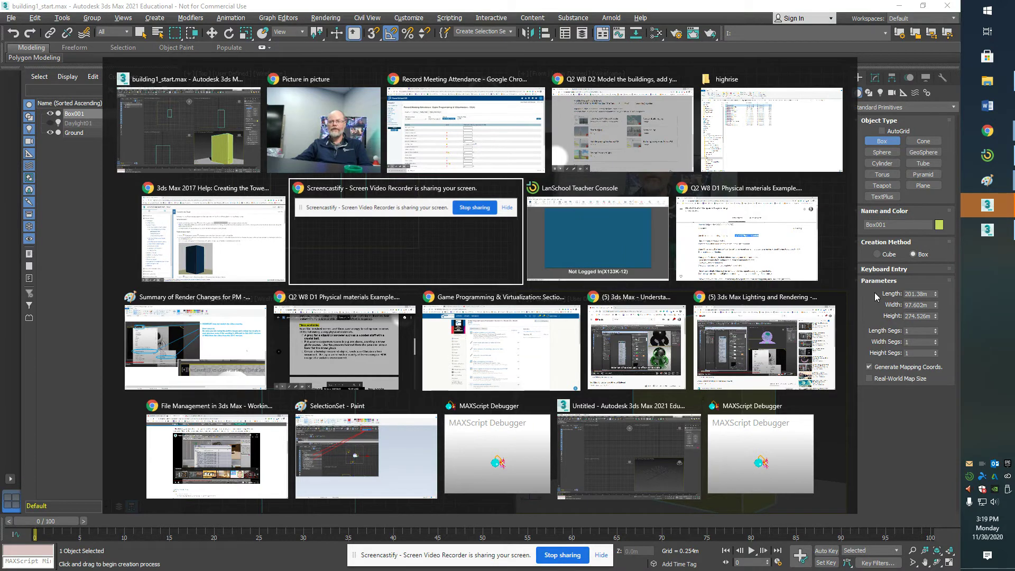
pyautogui.click(212, 236)
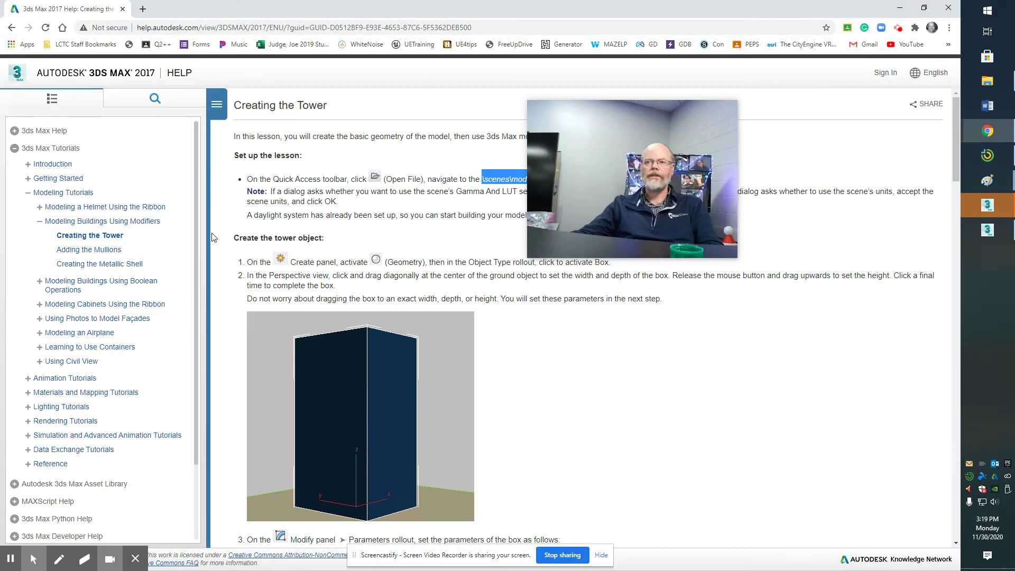
pyautogui.click(707, 392)
pyautogui.scroll(-6, 608, 350)
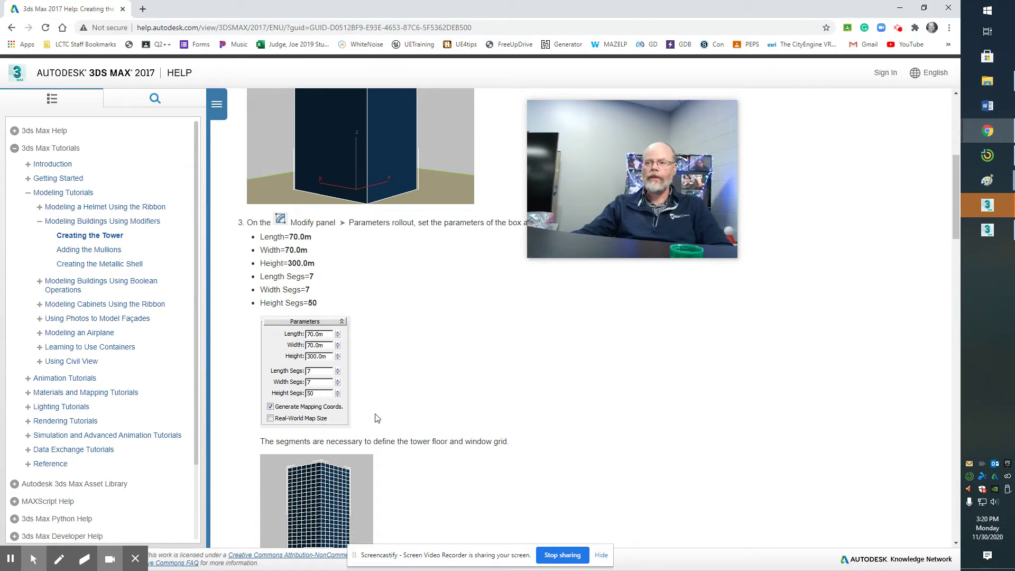
pyautogui.scroll(-4, 377, 418)
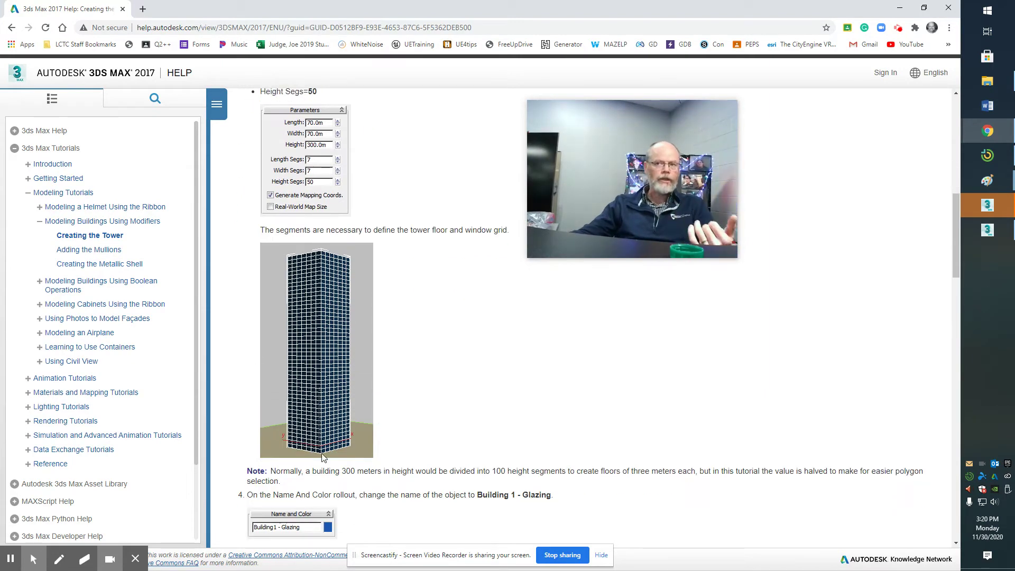
# Switch back to building1_start in 3ds Max and set the box's length and width to 70 m each
pyautogui.click(983, 234)
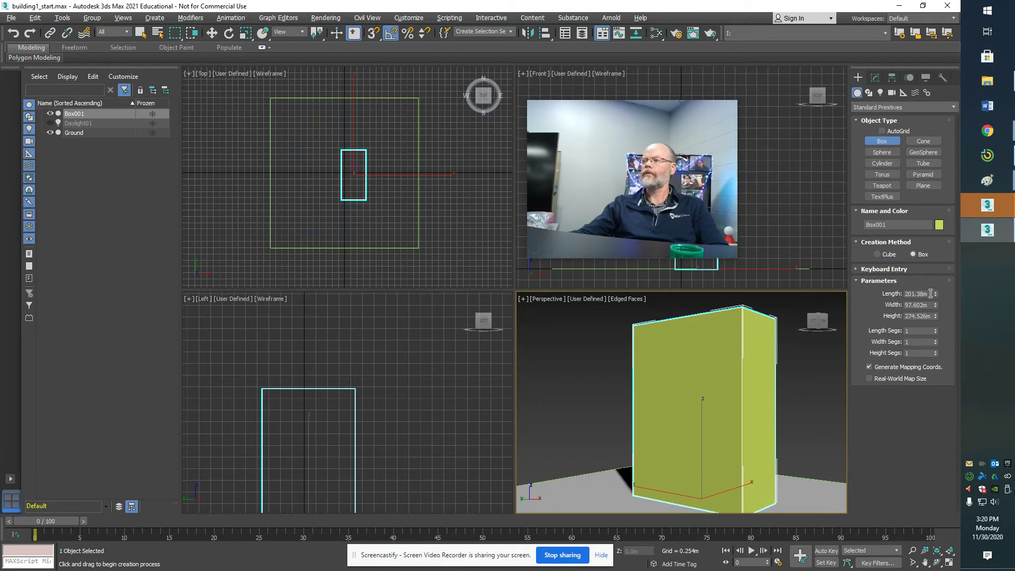
pyautogui.doubleClick(930, 294)
pyautogui.write('70')
pyautogui.press('Tab')
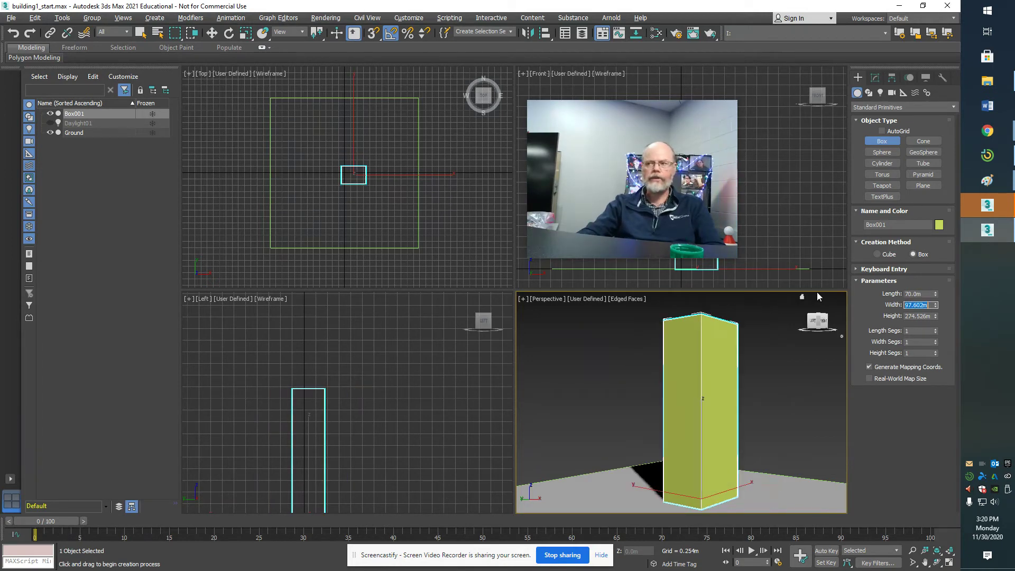
pyautogui.write('70')
pyautogui.press('Tab')
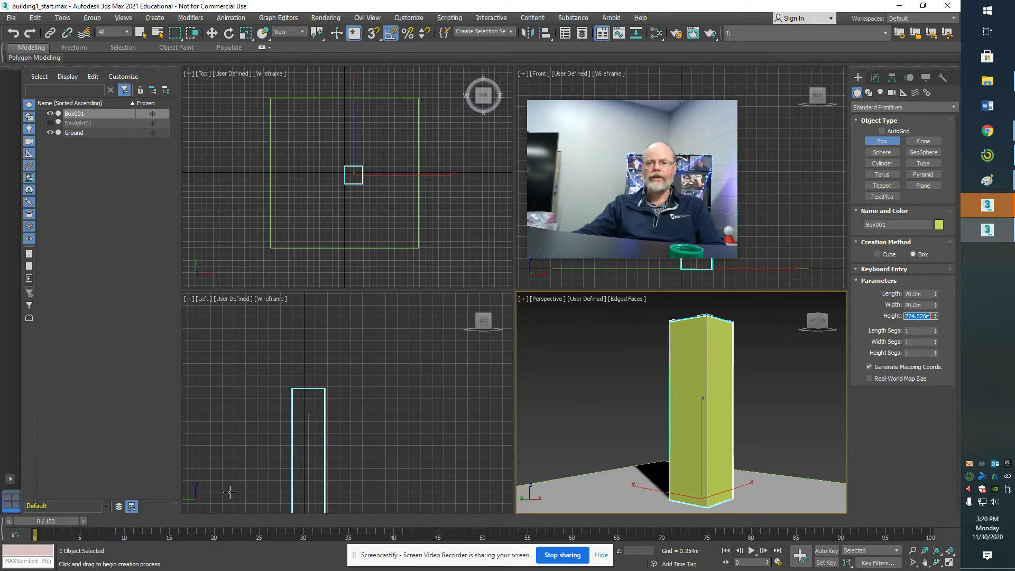
# Check the box's height and segment values on the Creating the Tower help page
pyautogui.hotkey('alt', 'Tab')
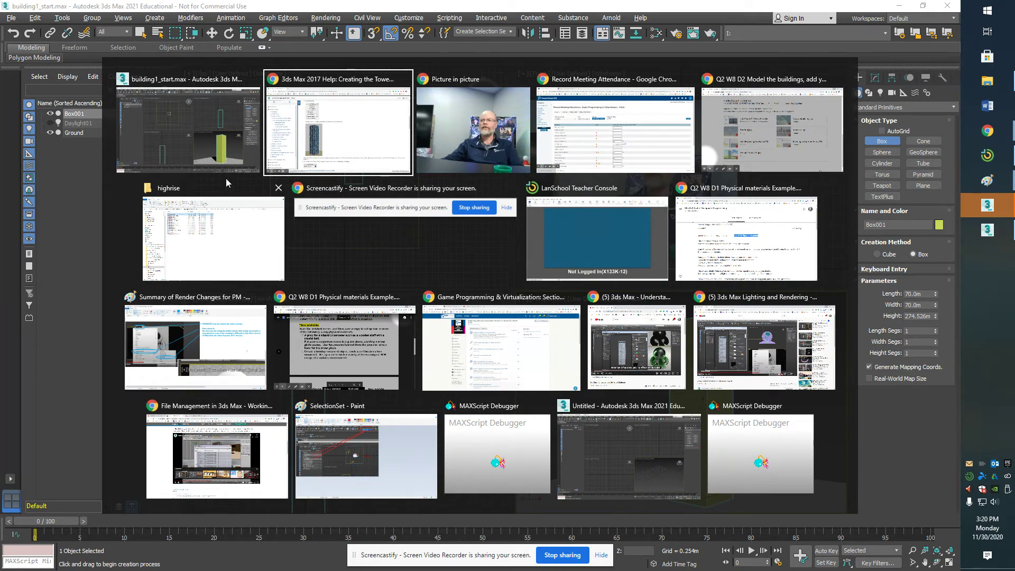
pyautogui.click(310, 133)
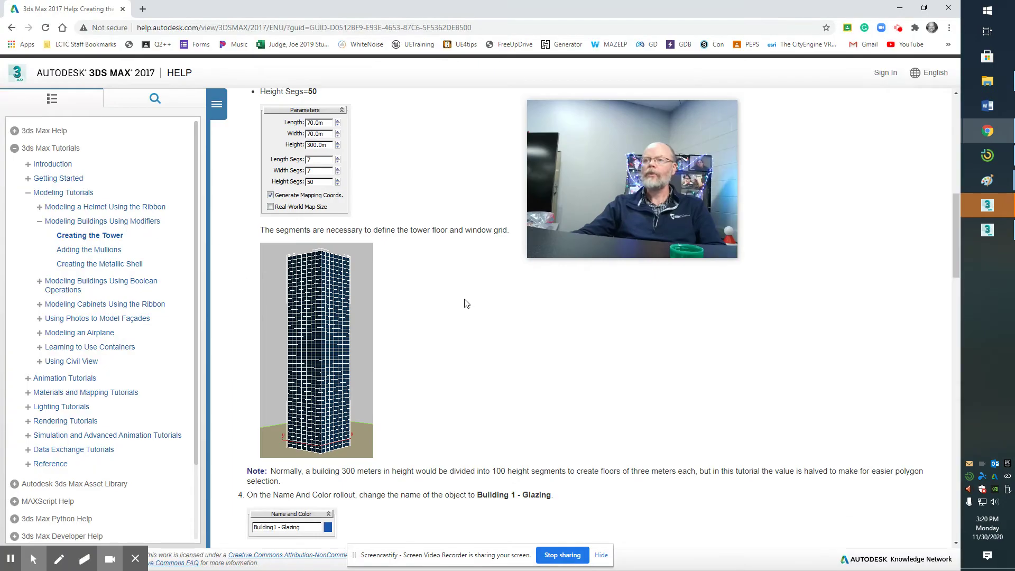
pyautogui.scroll(1, 465, 302)
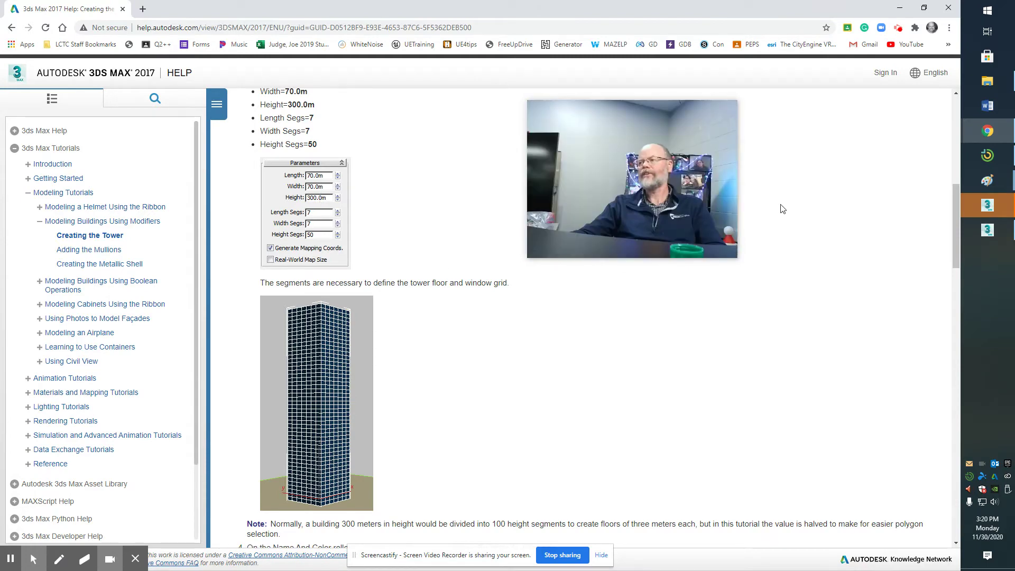
# Return to the building1_start scene in 3ds Max and set the box's height to 300 m
pyautogui.click(989, 206)
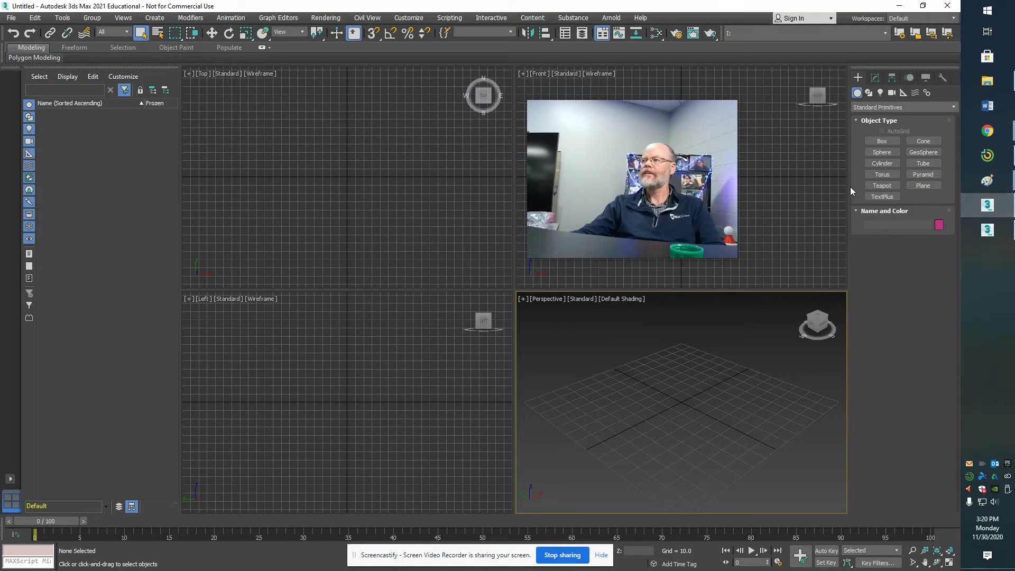
pyautogui.click(987, 229)
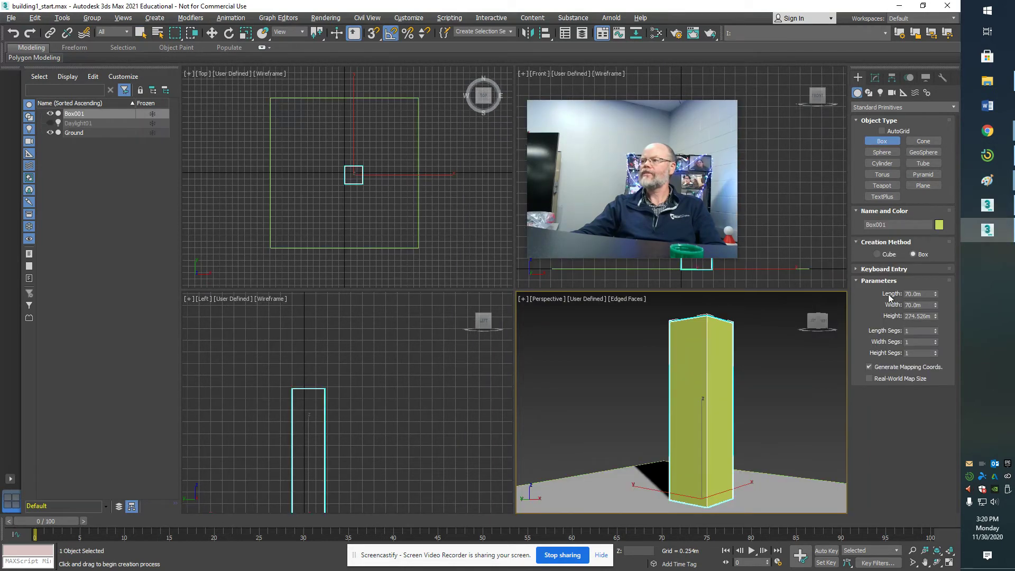
pyautogui.doubleClick(930, 316)
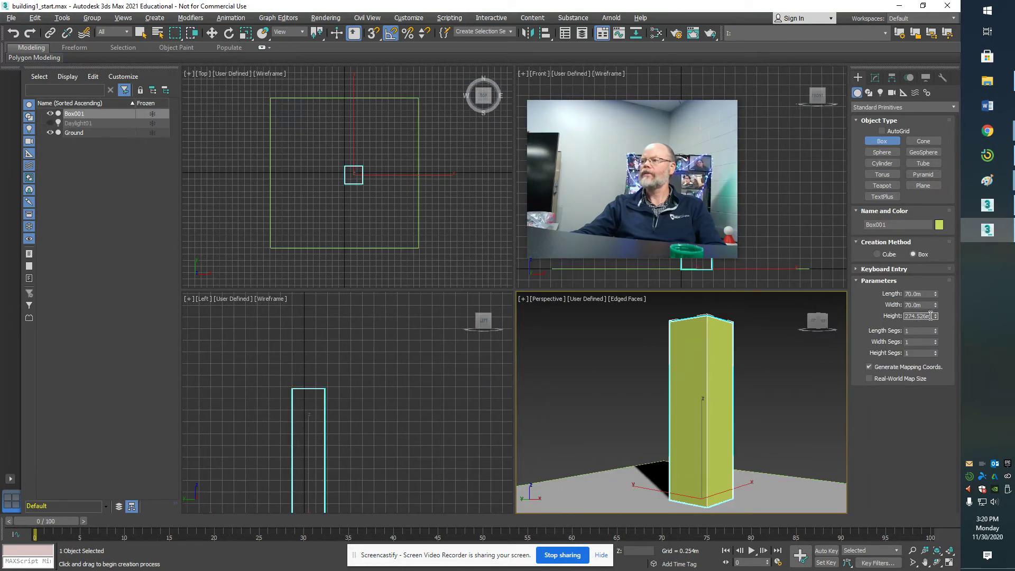
pyautogui.write('300')
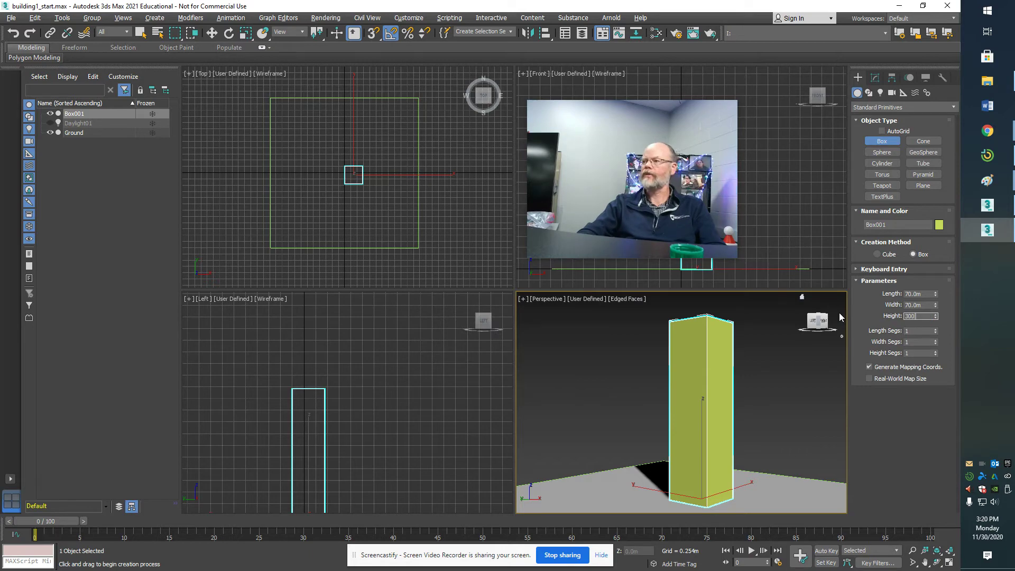
pyautogui.press('Tab')
# Set the box's length segments to 7, width segments to 5 and height segments to 50
pyautogui.write('7')
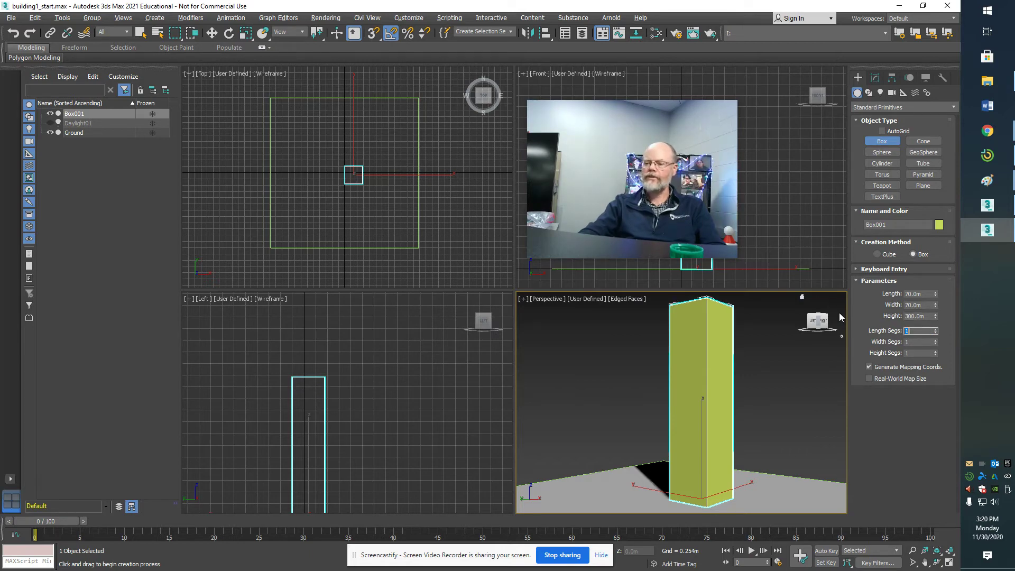
pyautogui.press('Tab')
pyautogui.write('5')
pyautogui.press('Tab')
pyautogui.write('50')
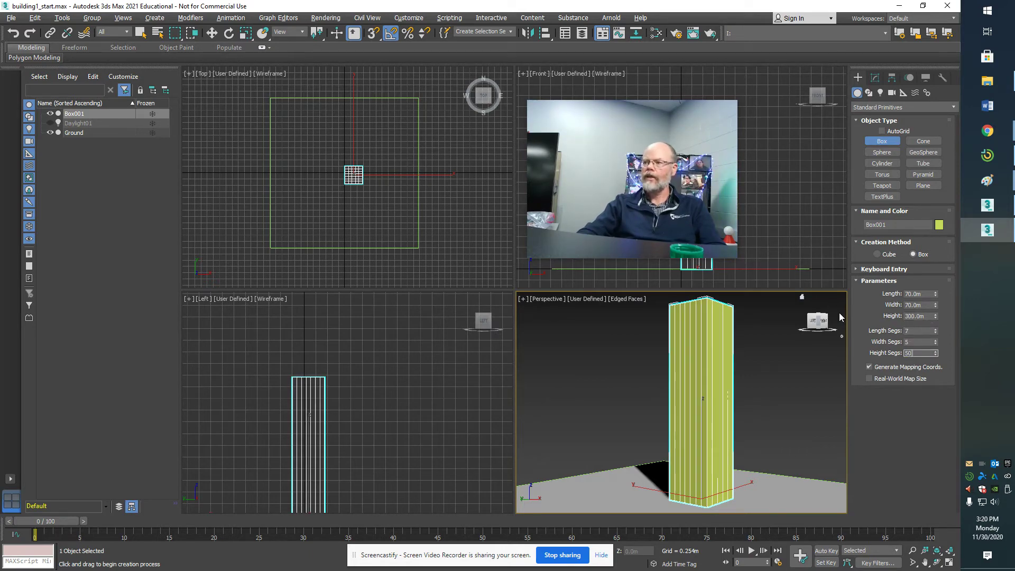
pyautogui.press('Return')
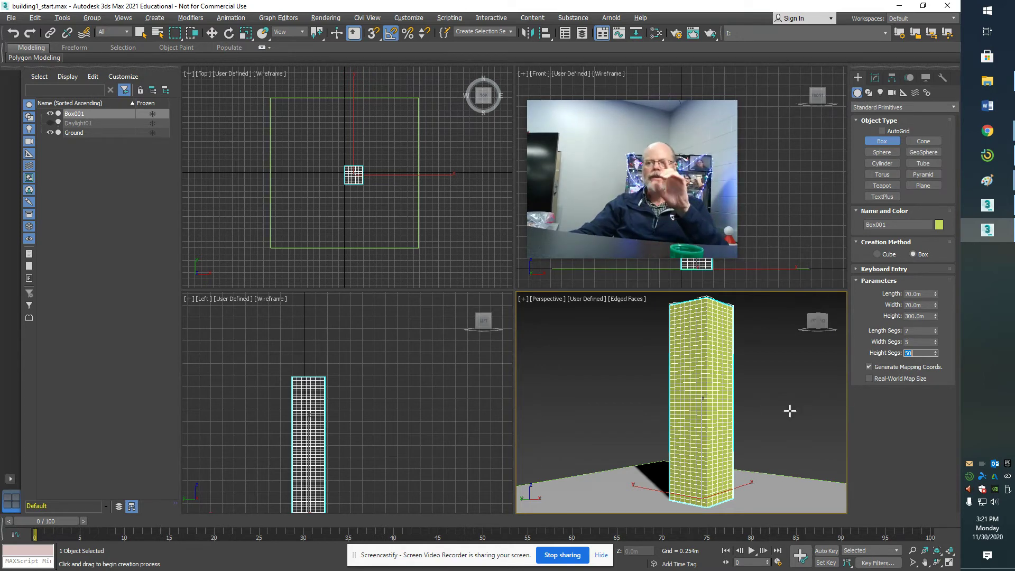
# Hide the screen-sharing notice and move the box to X 0 and Y 0 at the ground's center
pyautogui.click(601, 555)
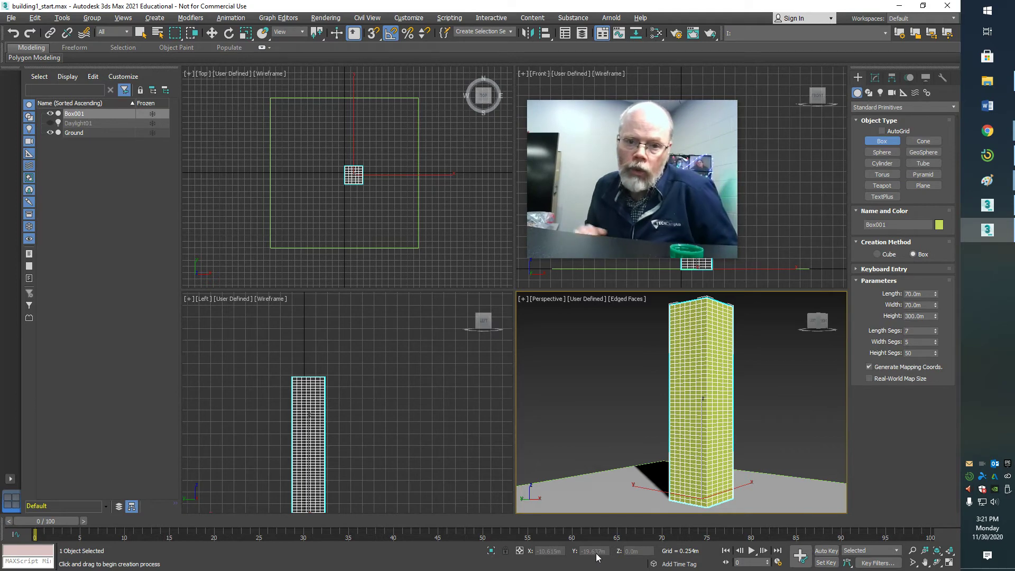
pyautogui.press('w')
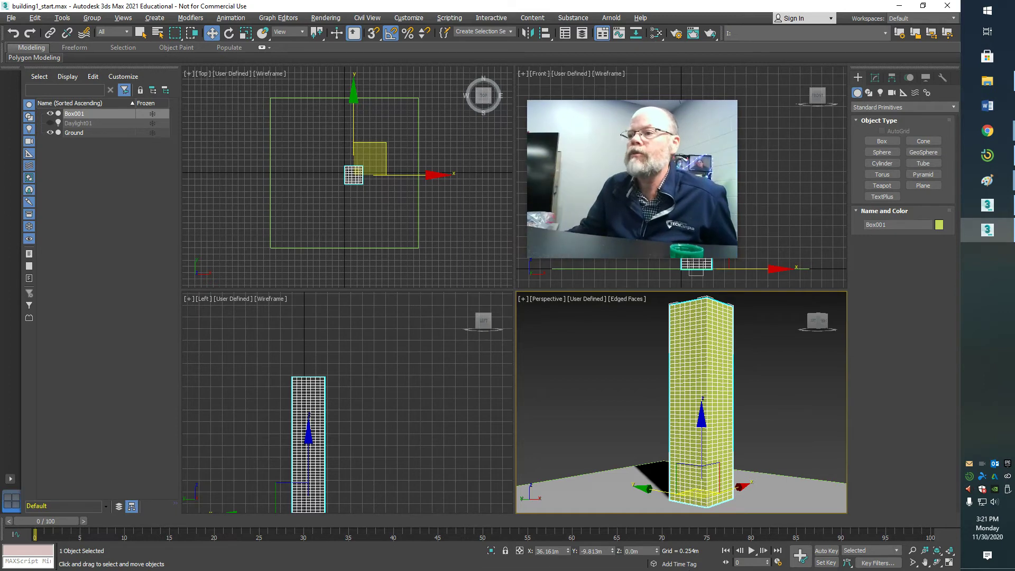
pyautogui.rightClick(567, 551)
pyautogui.rightClick(611, 552)
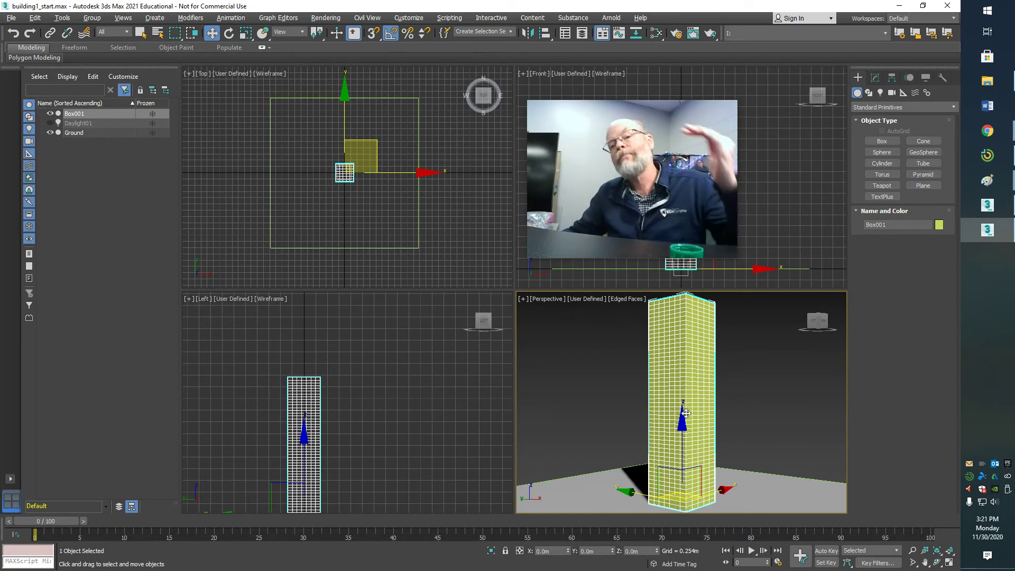
# Rename the box as Glazing
pyautogui.click(875, 79)
pyautogui.click(889, 93)
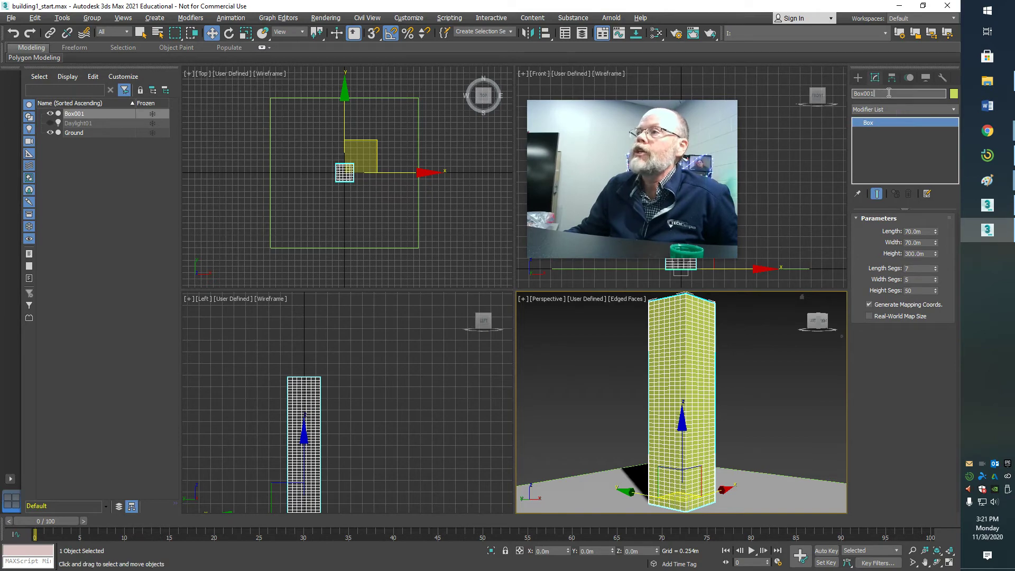
pyautogui.doubleClick(888, 93)
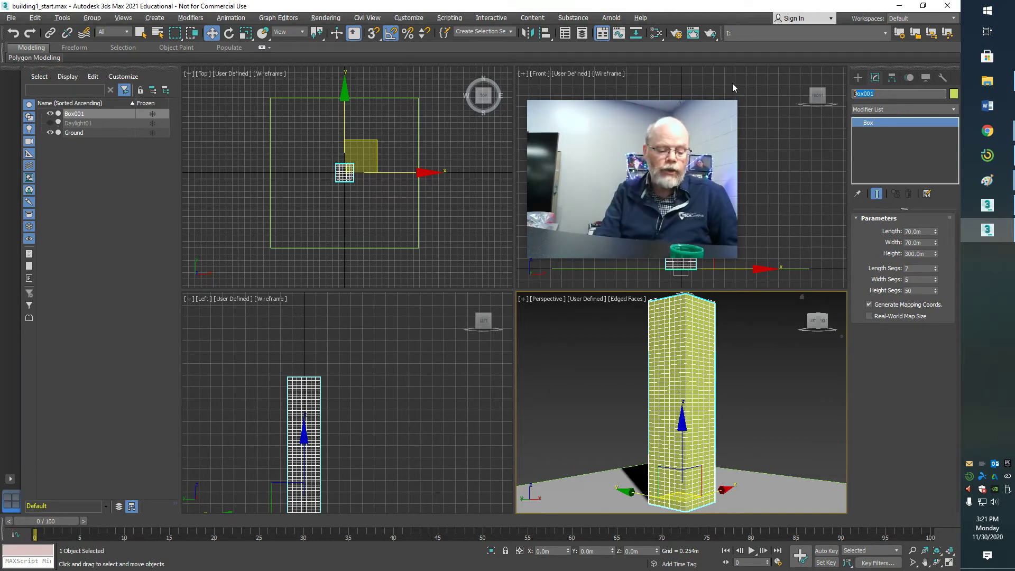
pyautogui.write('Gla')
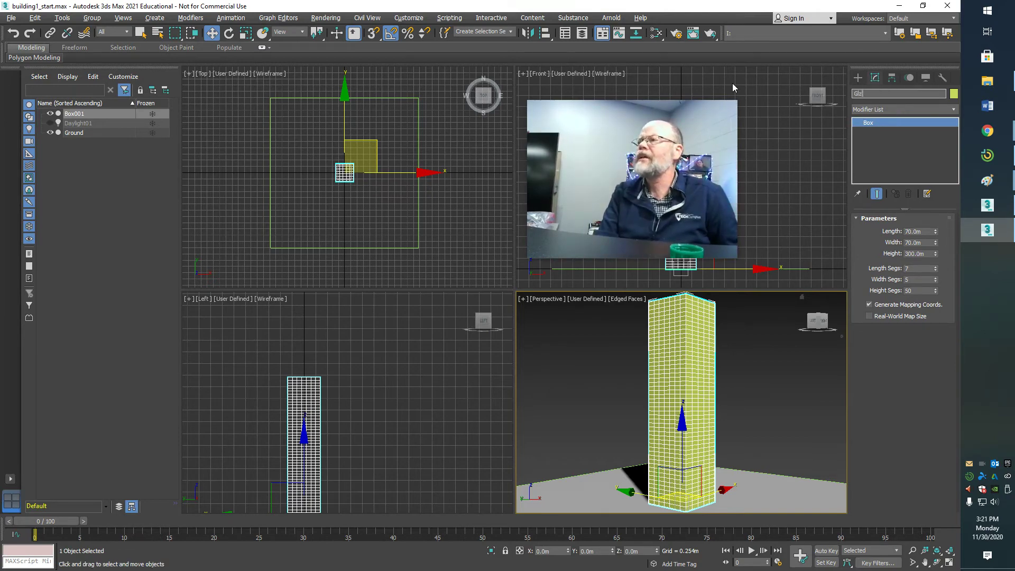
pyautogui.write('zing')
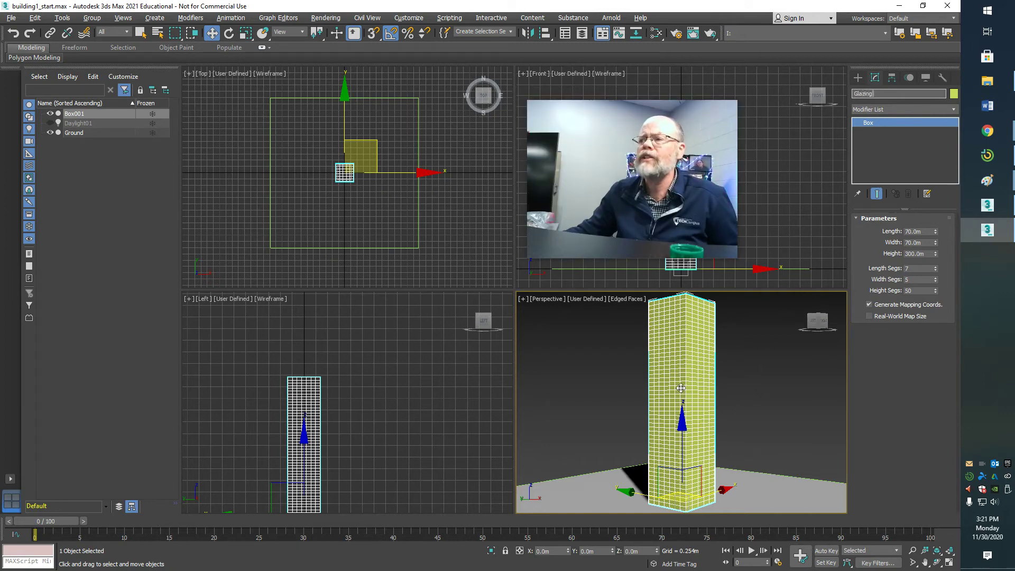
pyautogui.press('Return')
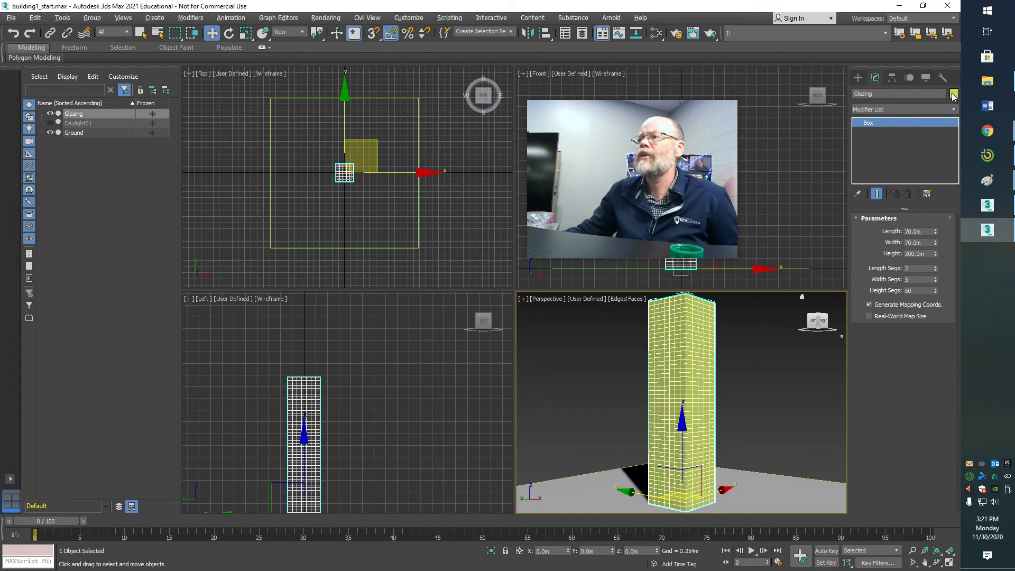
# Change the Glazing box's object color to dark blue
pyautogui.click(953, 93)
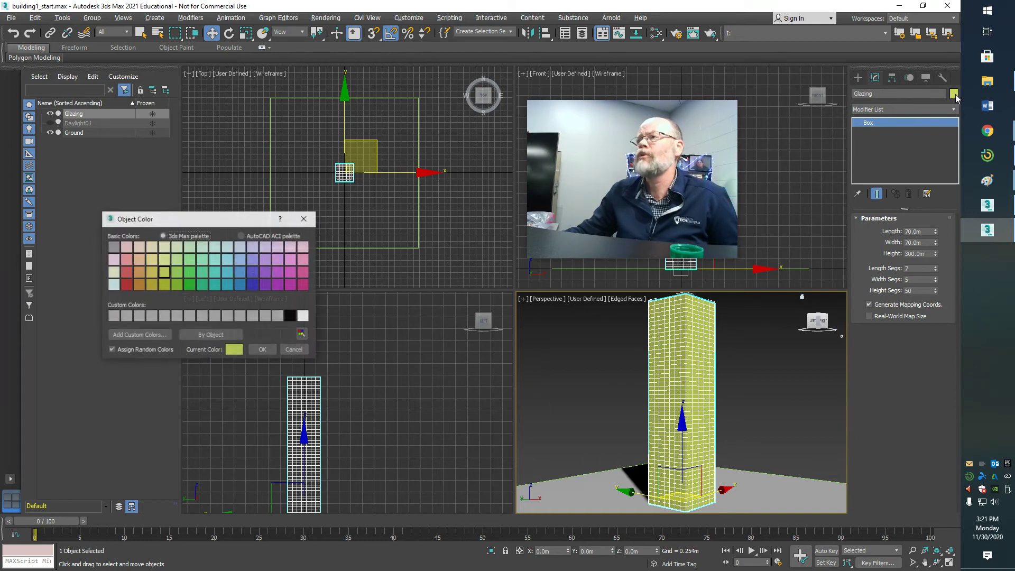
pyautogui.click(252, 285)
pyautogui.click(262, 350)
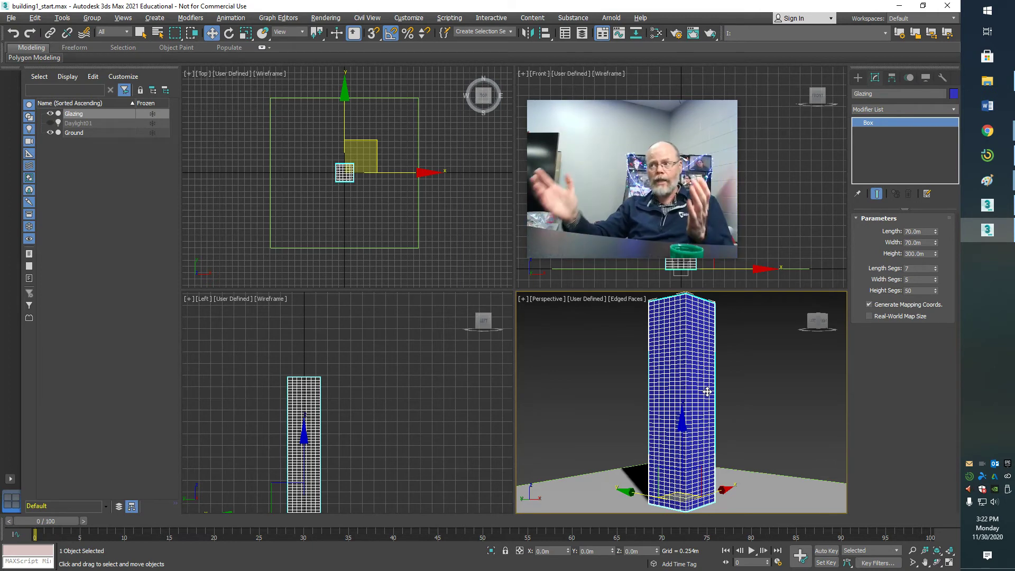
# Apply a Taper modifier to the Glazing box and set the taper amount to -0.45
pyautogui.click(892, 110)
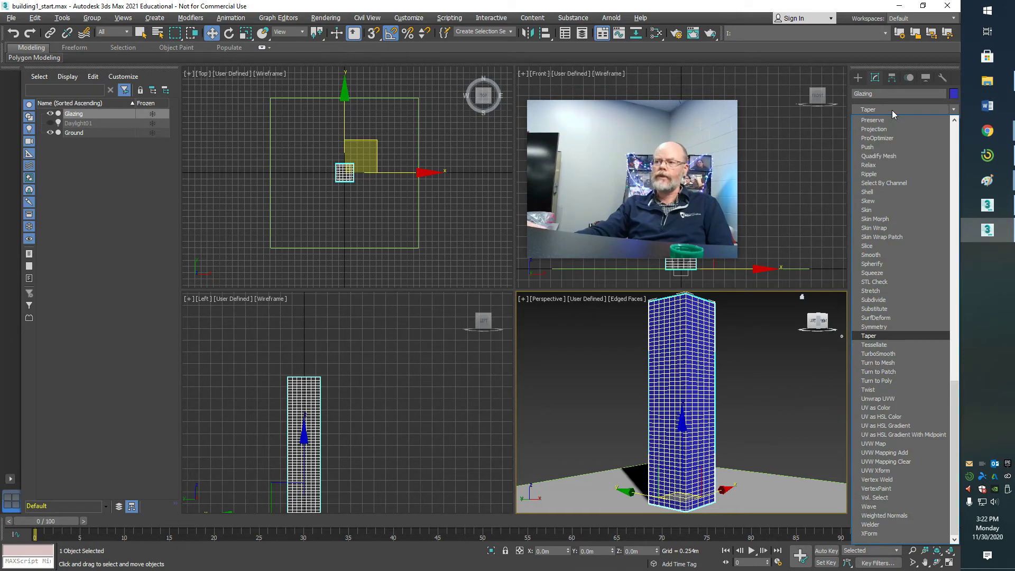
pyautogui.click(883, 336)
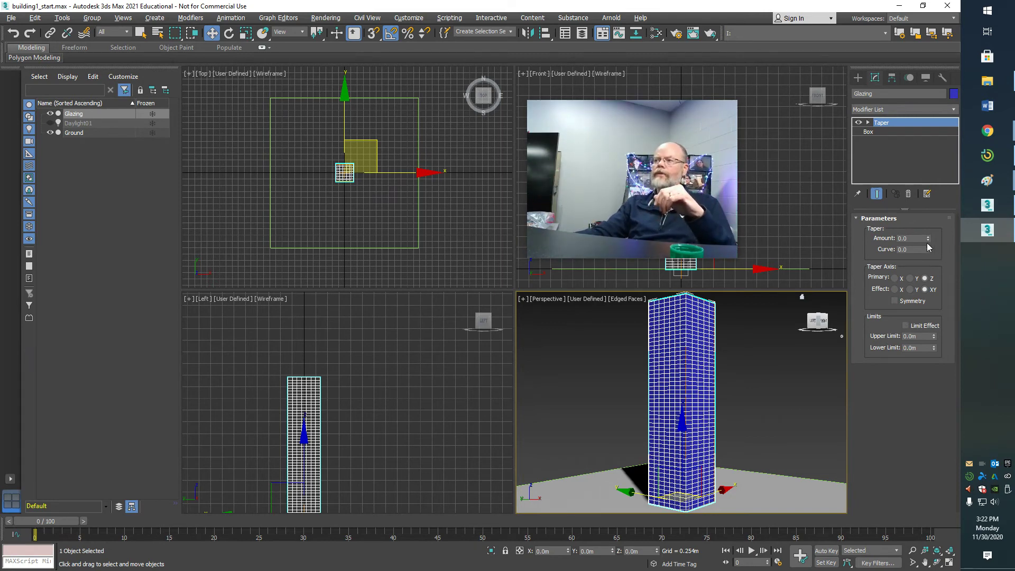
pyautogui.moveTo(926, 242)
pyautogui.mouseDown()
pyautogui.moveTo(925, 297)
pyautogui.moveTo(925, 175)
pyautogui.moveTo(923, 264)
pyautogui.moveTo(923, 237)
pyautogui.mouseUp()
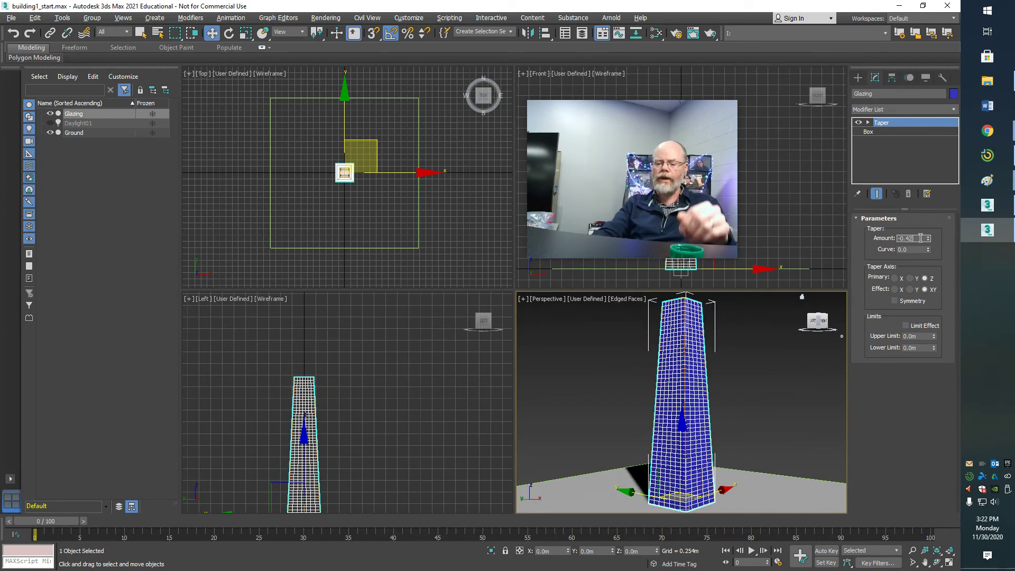
pyautogui.doubleClick(920, 237)
pyautogui.write('-0.45')
pyautogui.press('Return')
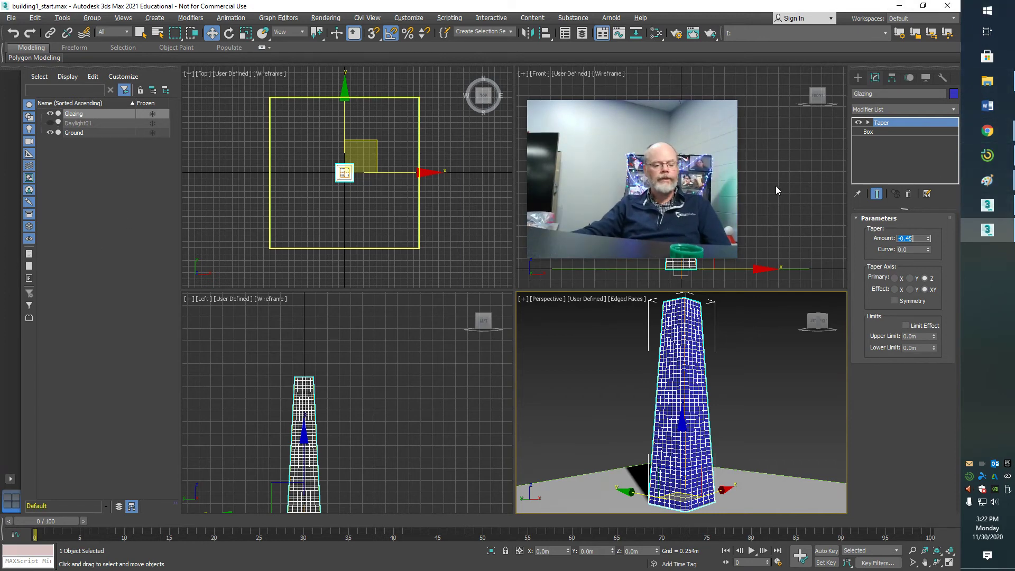
# Switch to the Creating the Tower help page to consult the tutorial instructions
pyautogui.hotkey('alt', 'Tab')
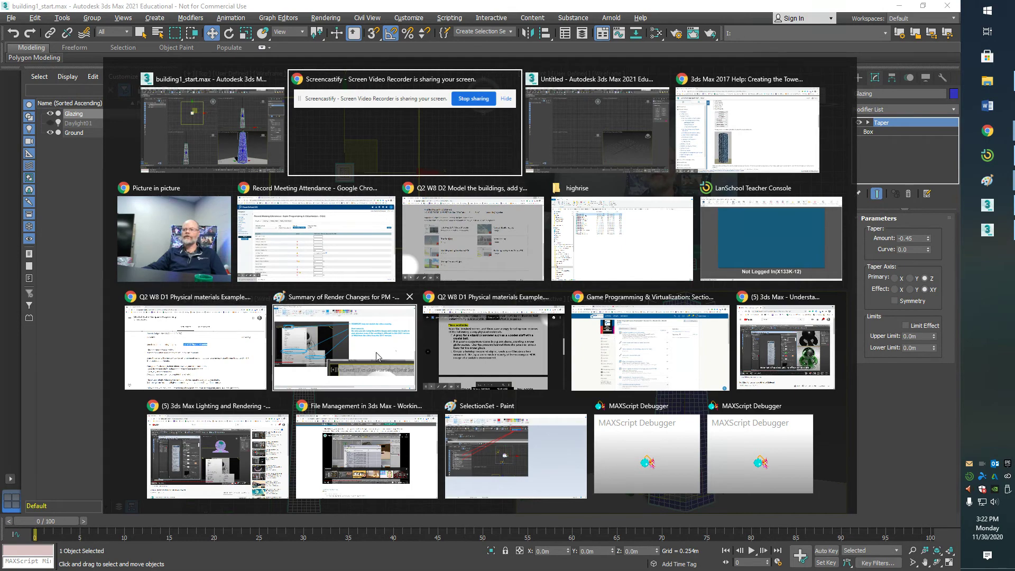
pyautogui.click(252, 135)
pyautogui.hotkey('alt', 'Tab')
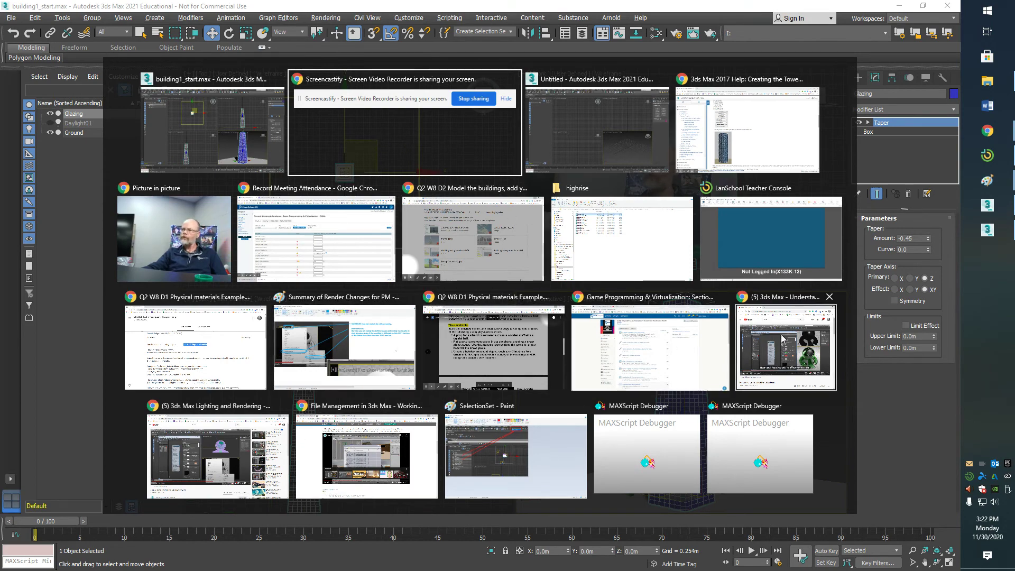
pyautogui.click(721, 169)
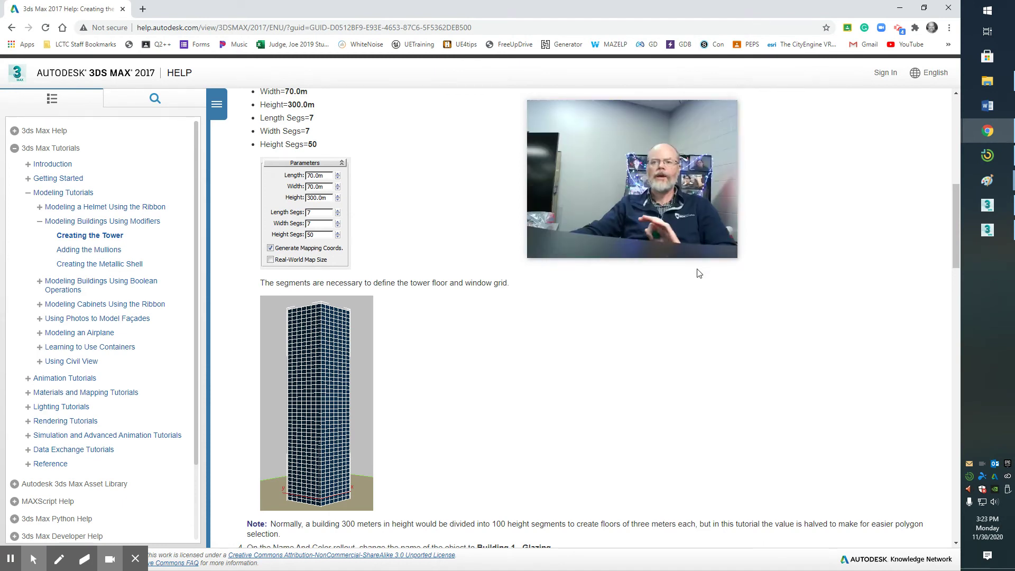
# Consult the tutorial's taper settings, switch back to the building1_start scene in 3ds Max, and set the Glazing taper's curve to -0.09
pyautogui.scroll(-5, 530, 469)
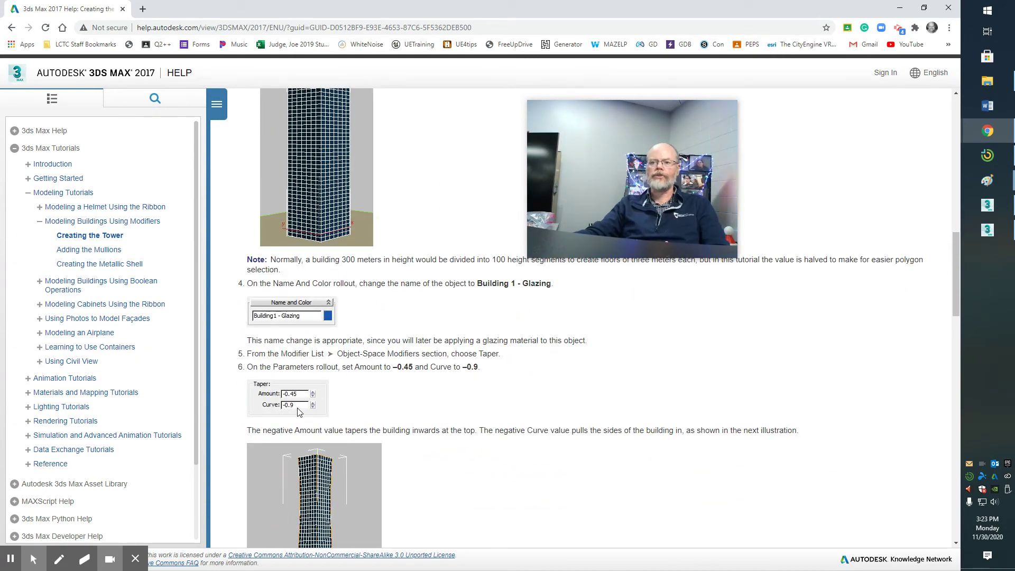
pyautogui.click(989, 210)
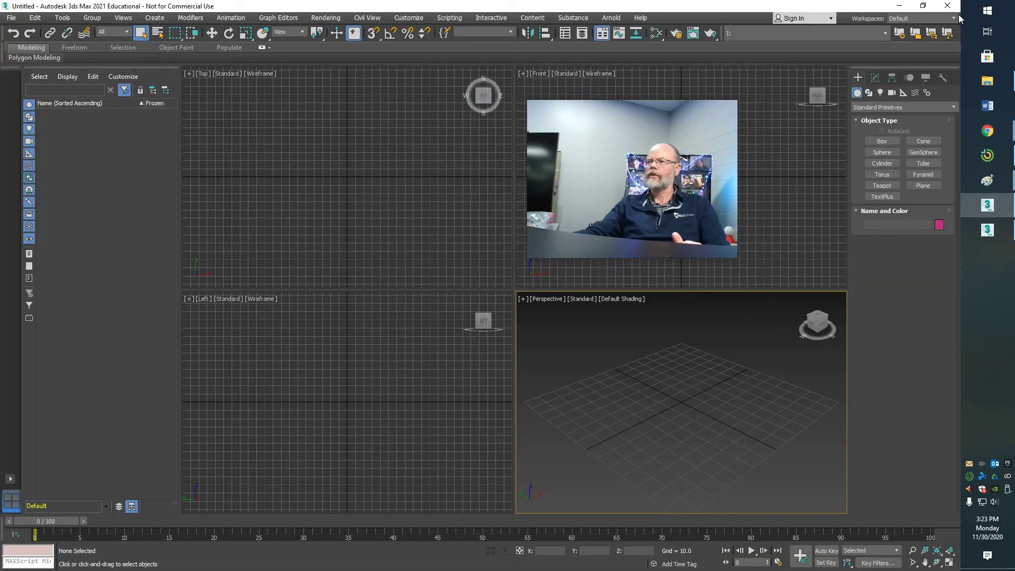
pyautogui.click(997, 235)
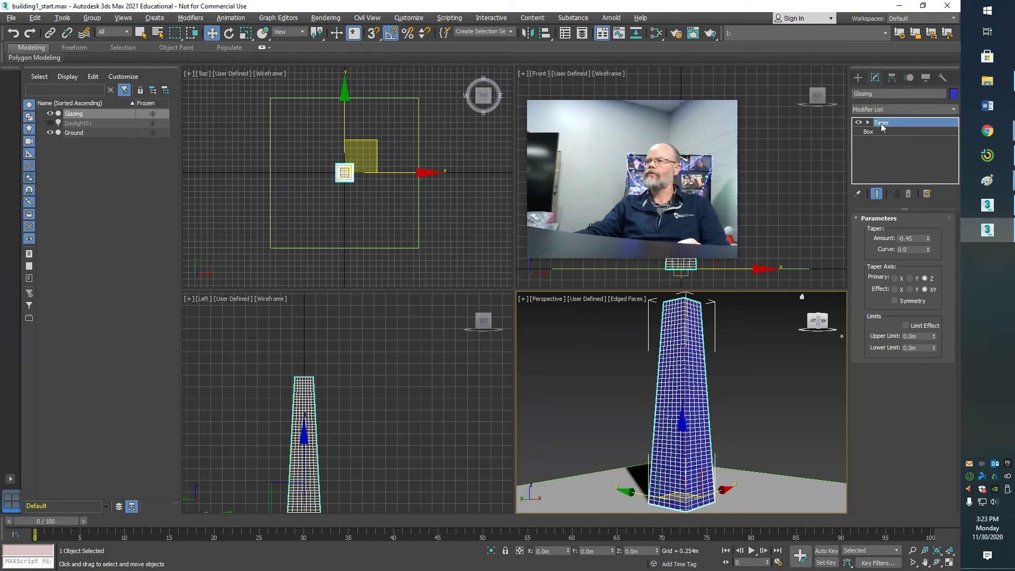
pyautogui.click(921, 250)
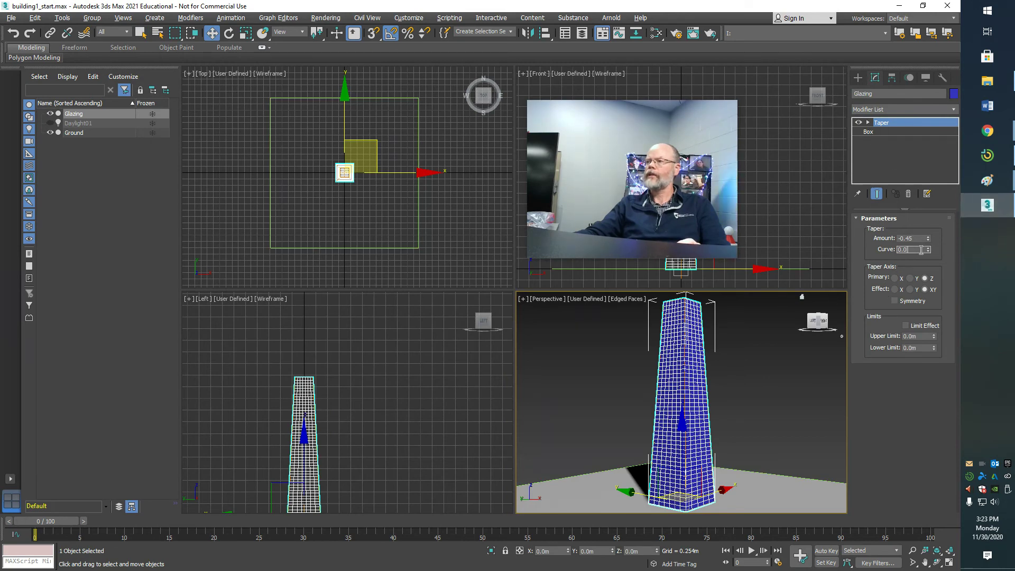
pyautogui.click(928, 251)
pyautogui.moveTo(929, 253); pyautogui.dragTo(929, 258)
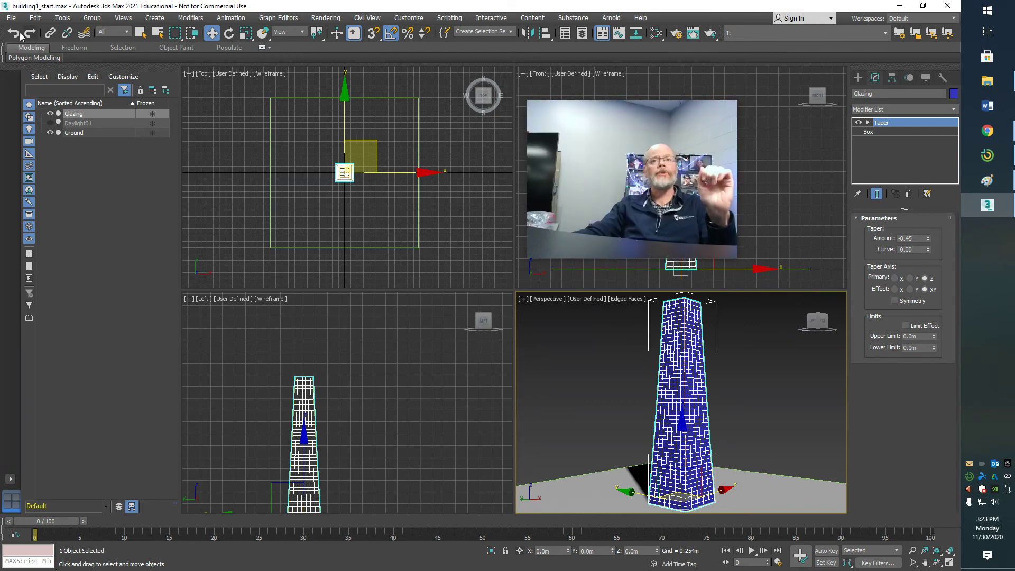
# Save a copy of the scene under the new name BuildingStartSD in the root of the h: drive
pyautogui.click(11, 17)
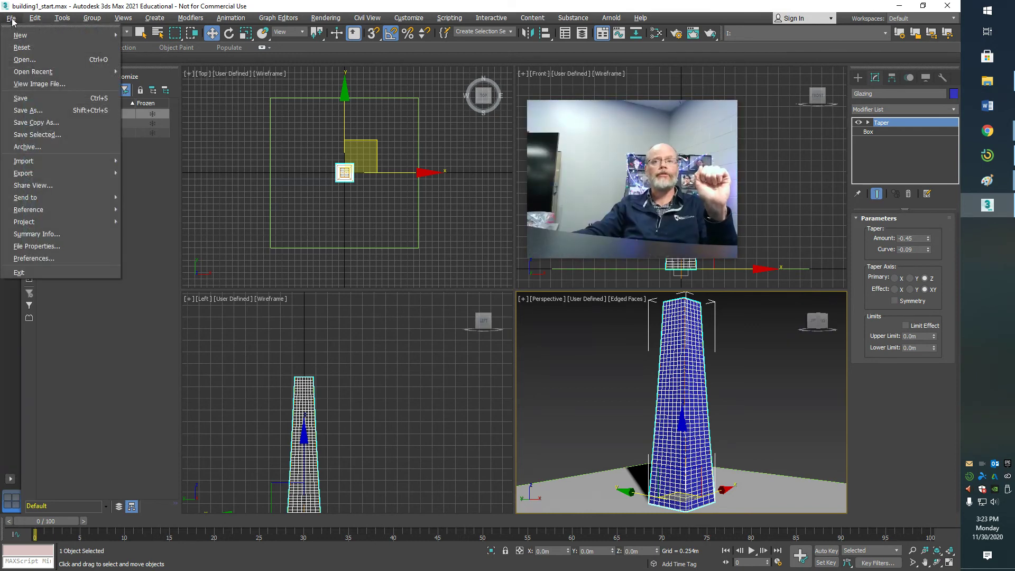
pyautogui.click(29, 110)
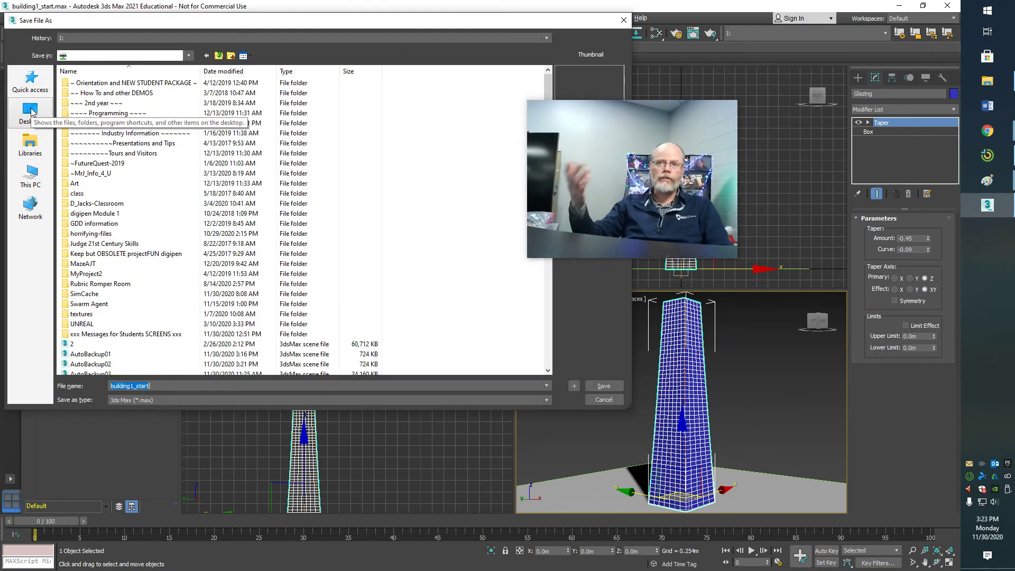
pyautogui.write('h')
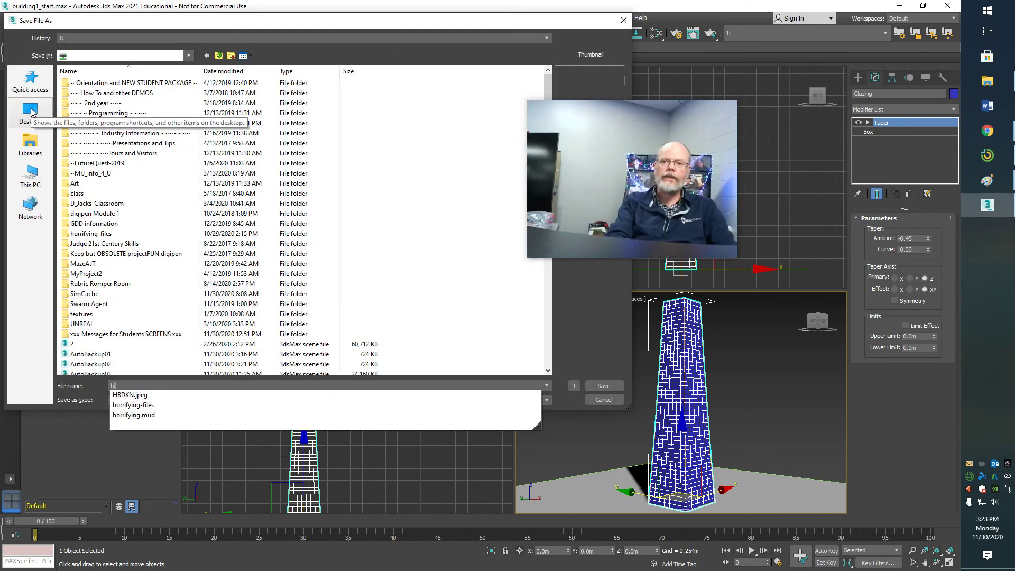
pyautogui.write('L')
pyautogui.press('BackSpace')
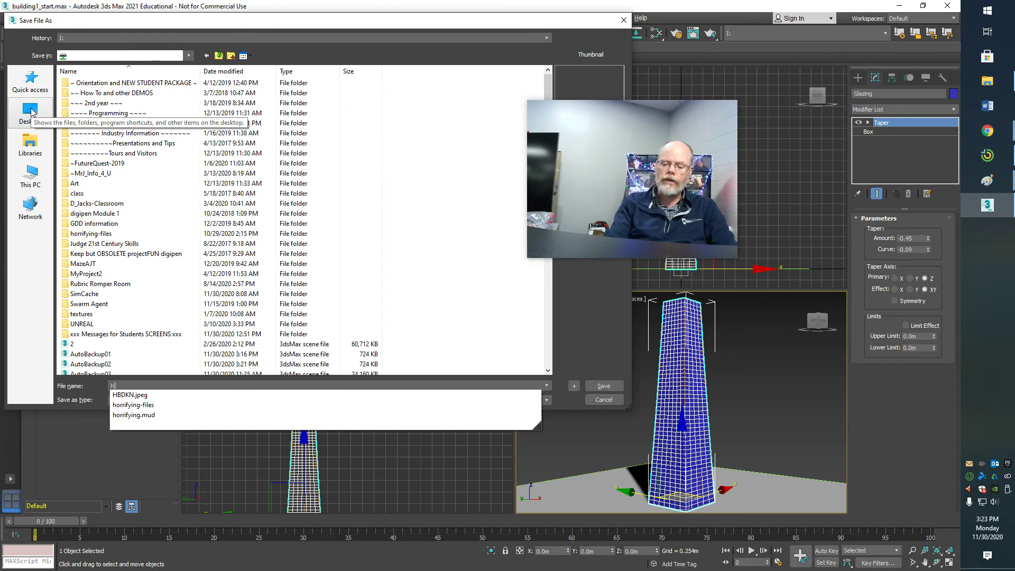
pyautogui.write(':\\')
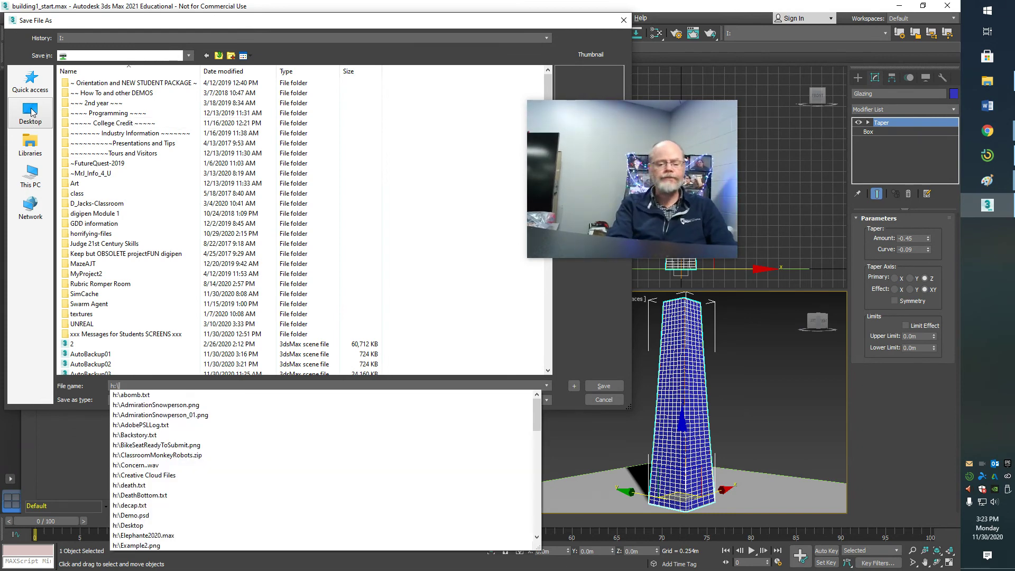
pyautogui.write('BuildingStartSD')
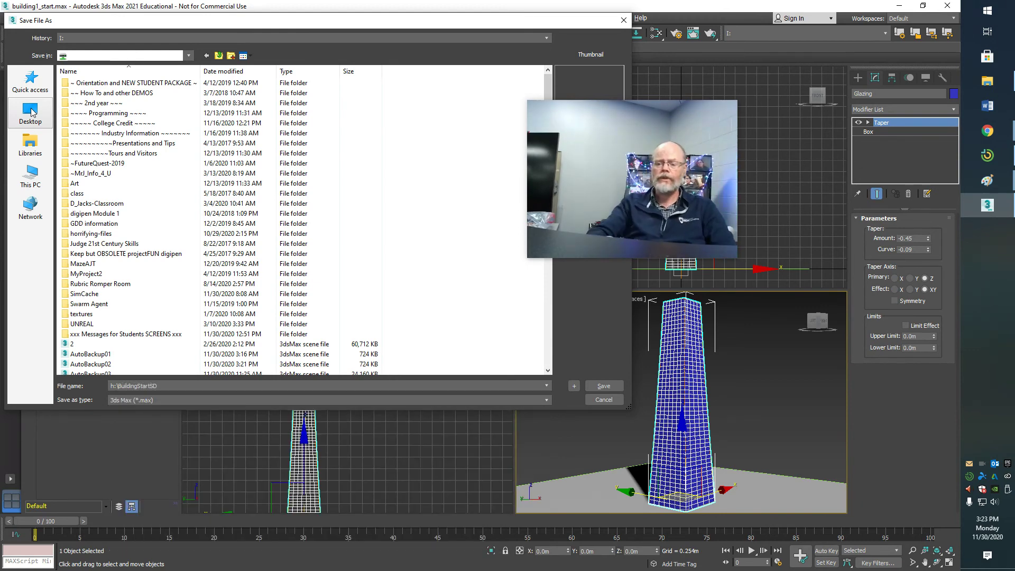
pyautogui.press('Return')
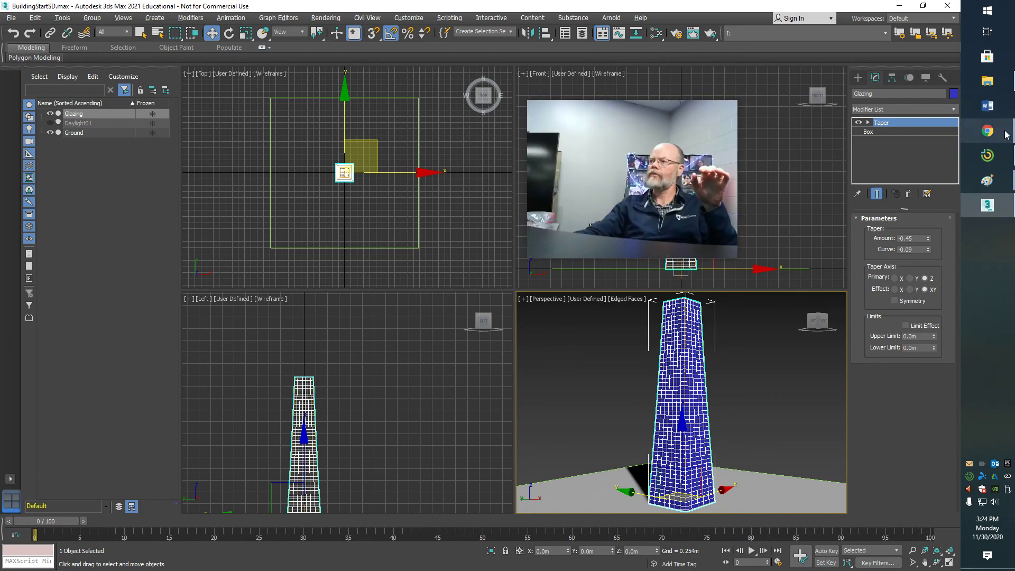
pyautogui.moveTo(987, 131)
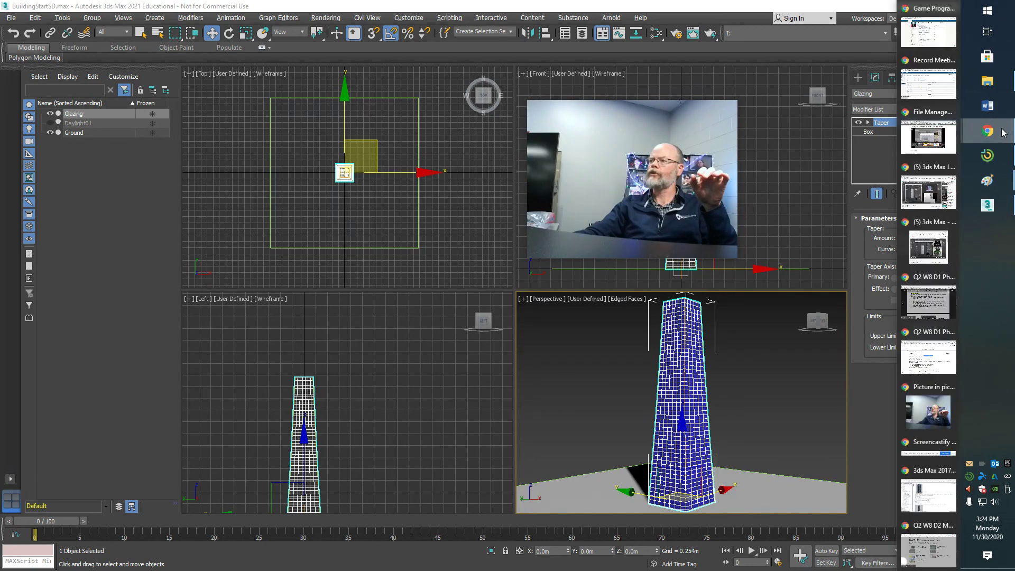
pyautogui.click(932, 355)
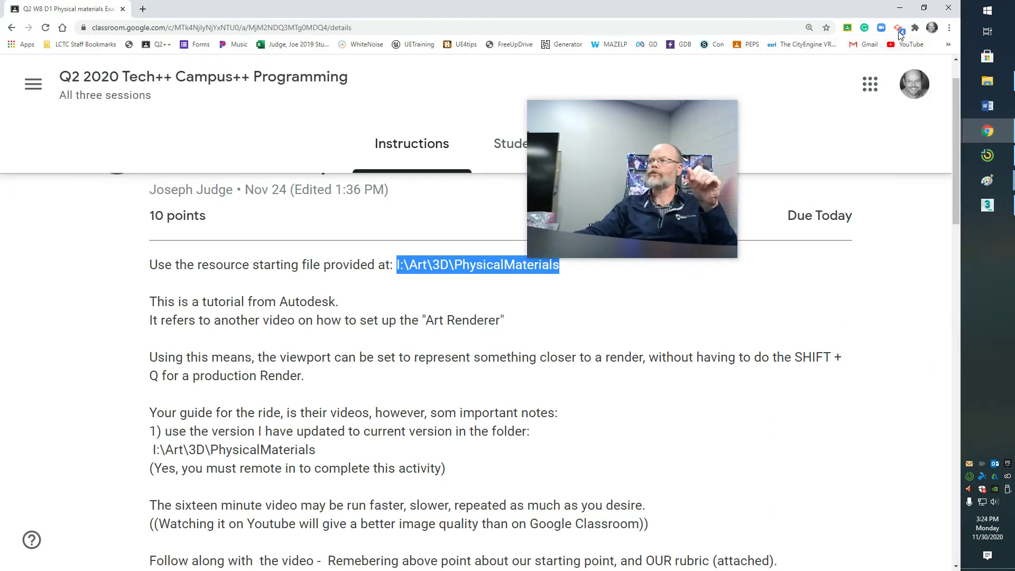
pyautogui.click(898, 30)
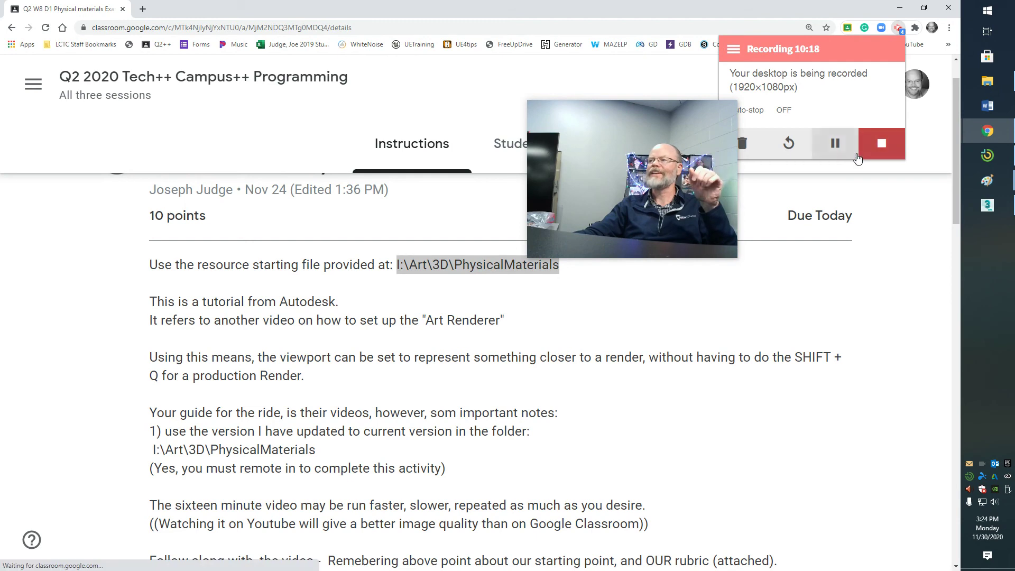